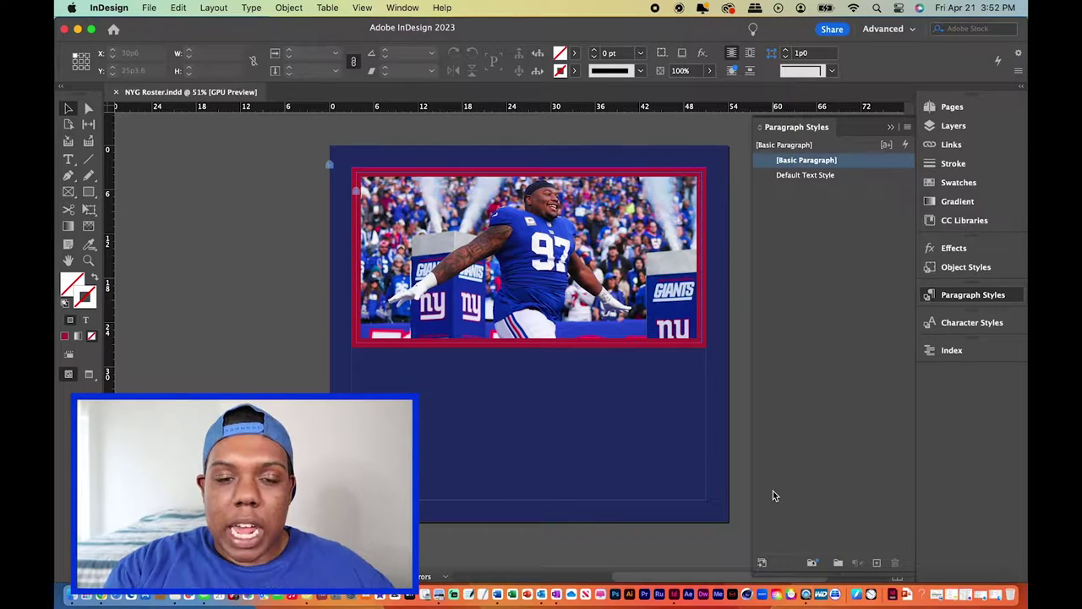
# Open the Word document and scroll through the list of player names
pyautogui.click(498, 596)
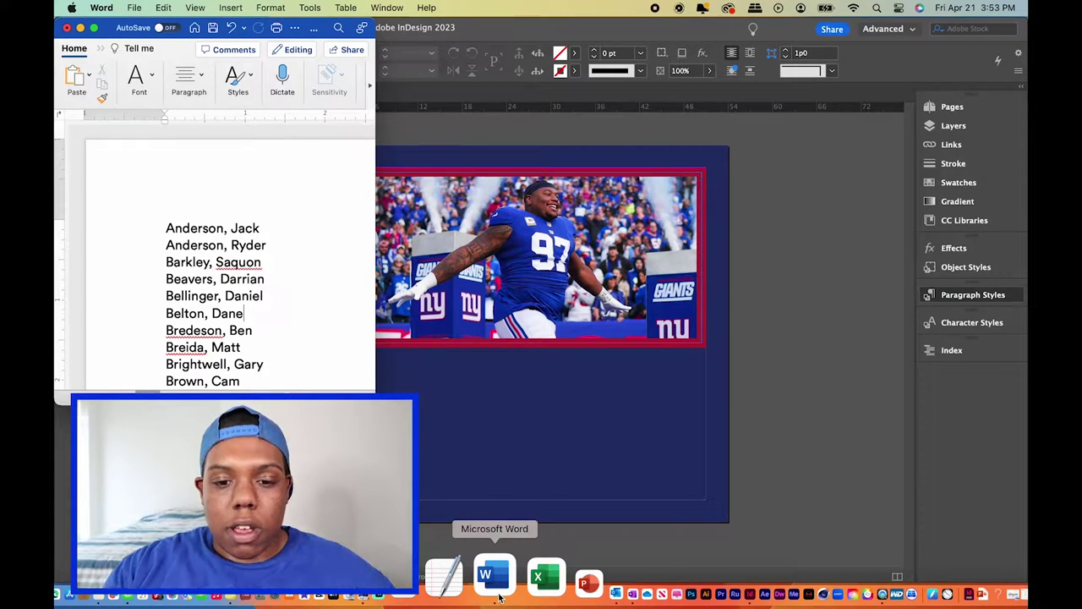
pyautogui.scroll(-20, 293, 307)
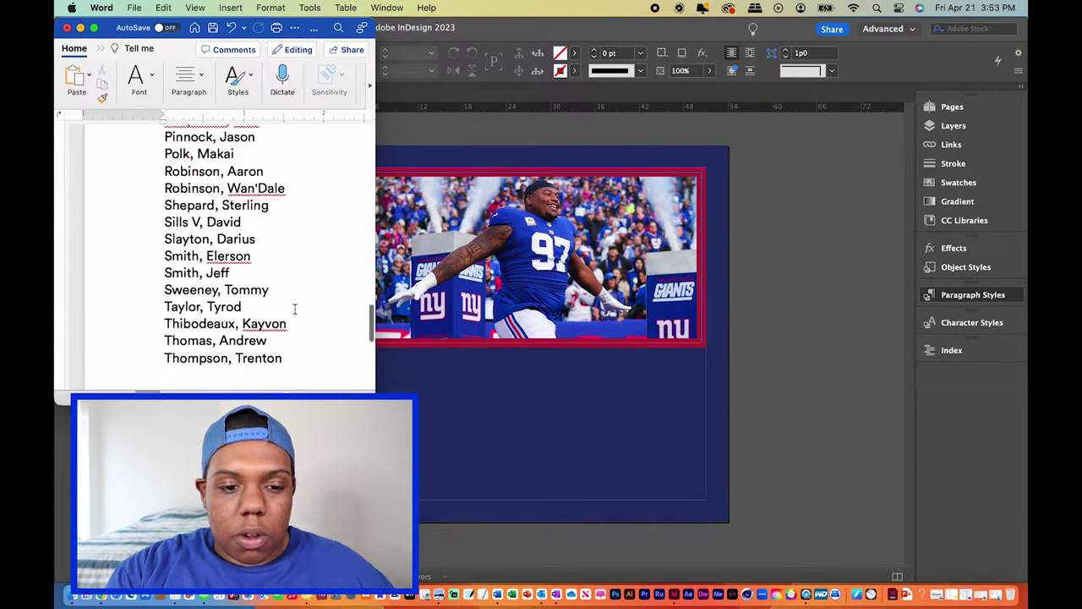
pyautogui.scroll(-3, 295, 308)
pyautogui.scroll(10, 295, 309)
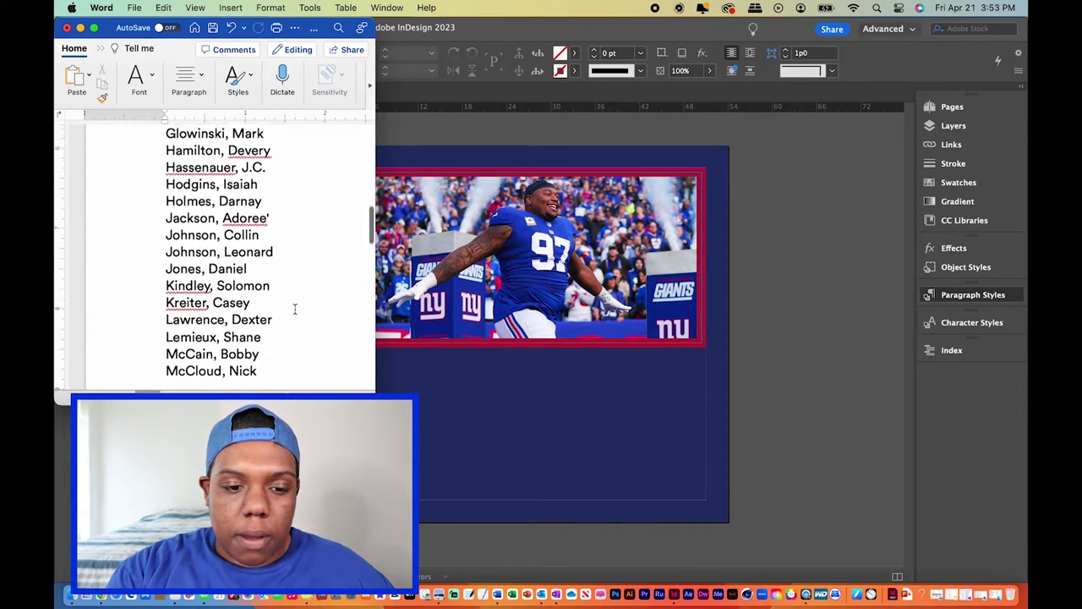
pyautogui.scroll(10, 295, 308)
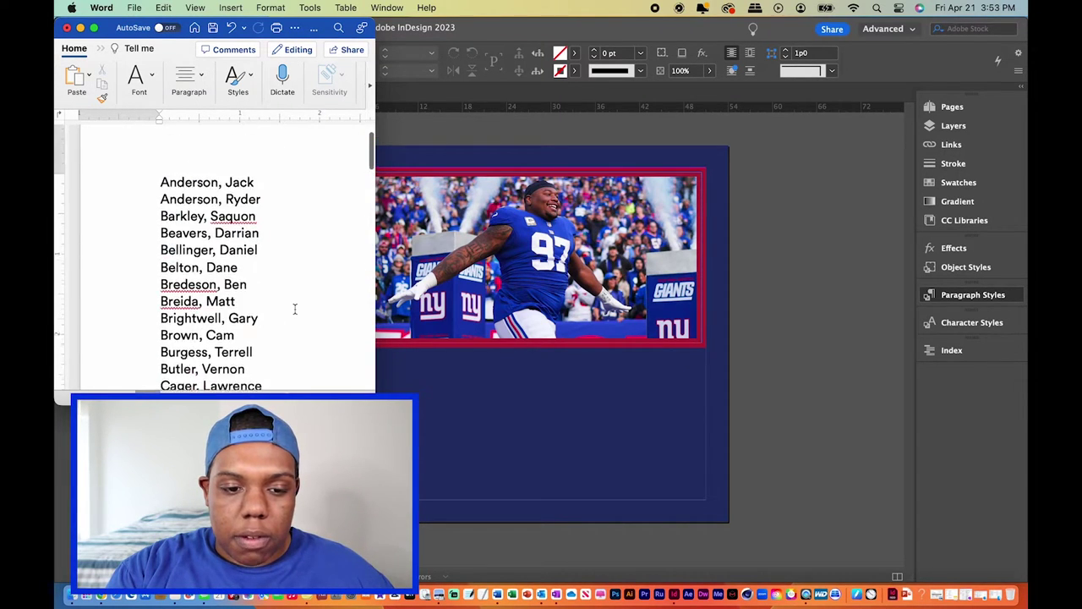
# Put Word away, reactivate the NYG Roster.indd page, and open the Layout menu
pyautogui.click(82, 29)
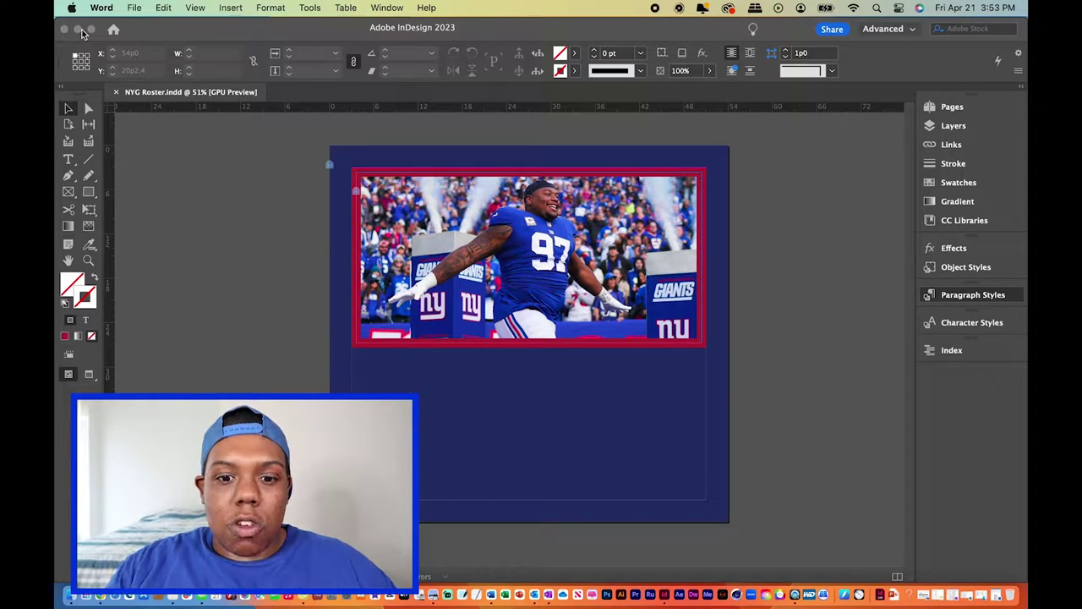
pyautogui.click(480, 148)
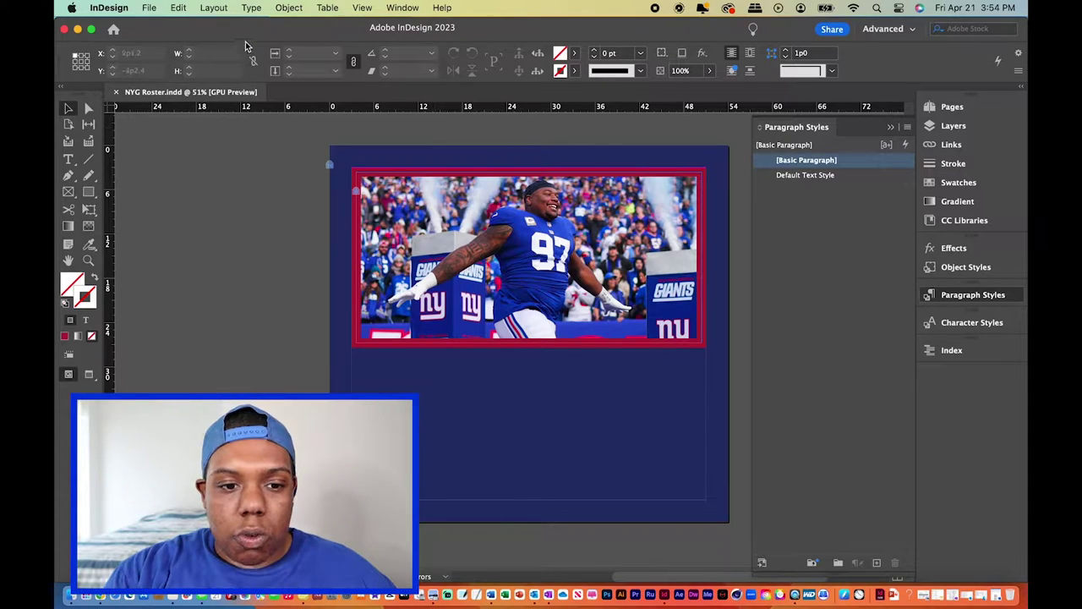
pyautogui.click(215, 8)
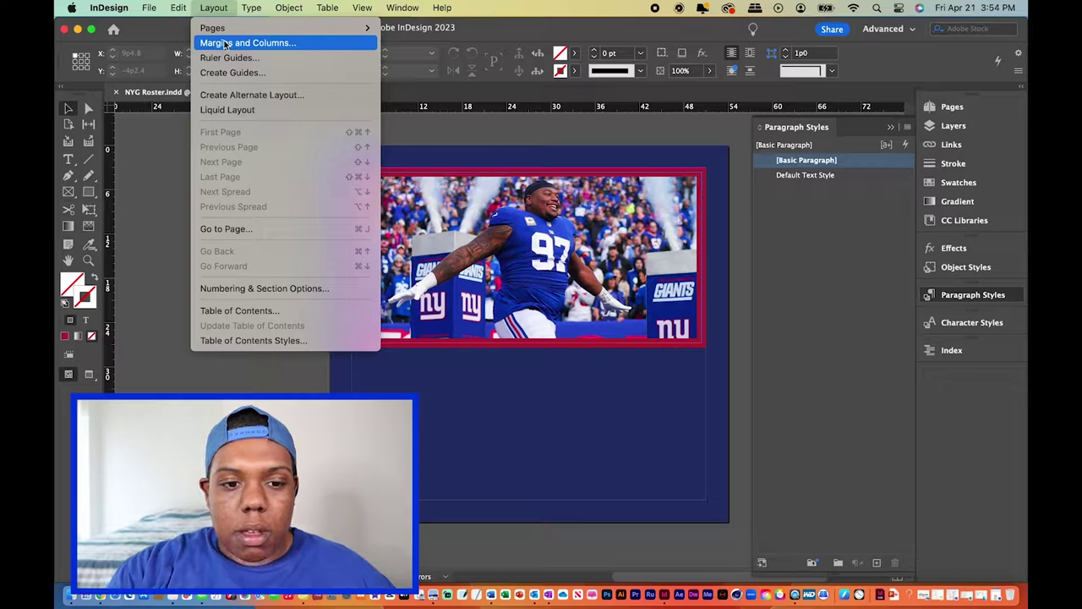
# In Margins and Columns, set Number to 4 columns and Gutter to 1p0, then apply
pyautogui.click(226, 43)
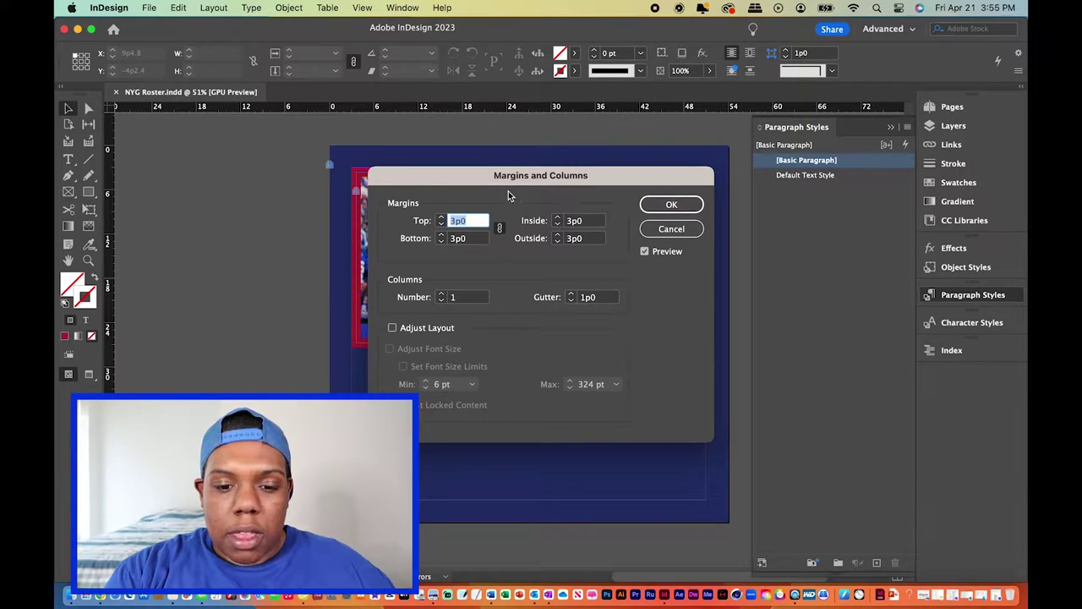
pyautogui.moveTo(509, 191); pyautogui.dragTo(784, 196)
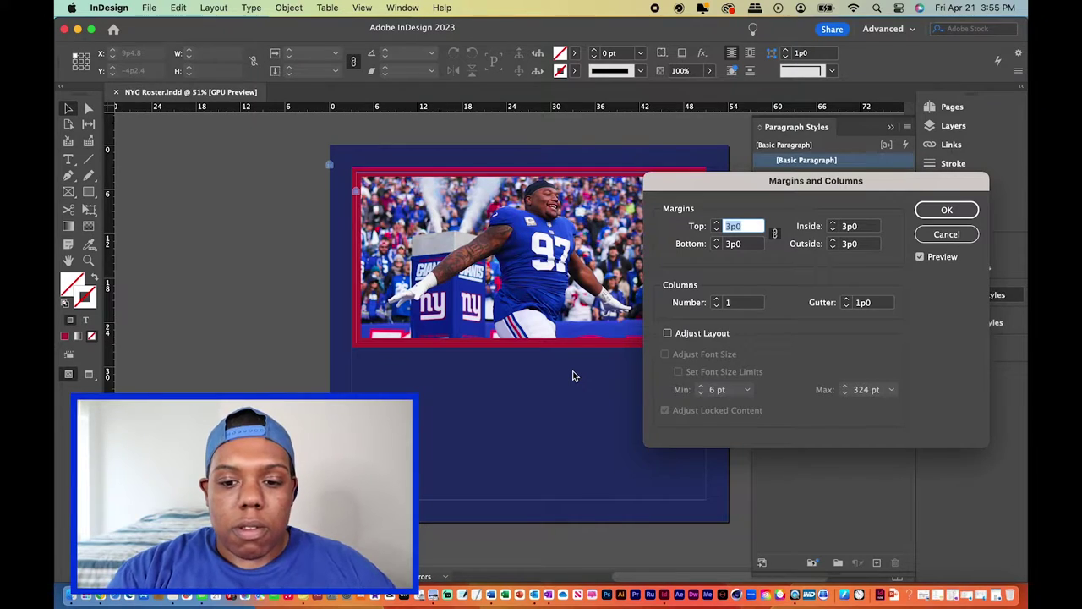
pyautogui.doubleClick(747, 303)
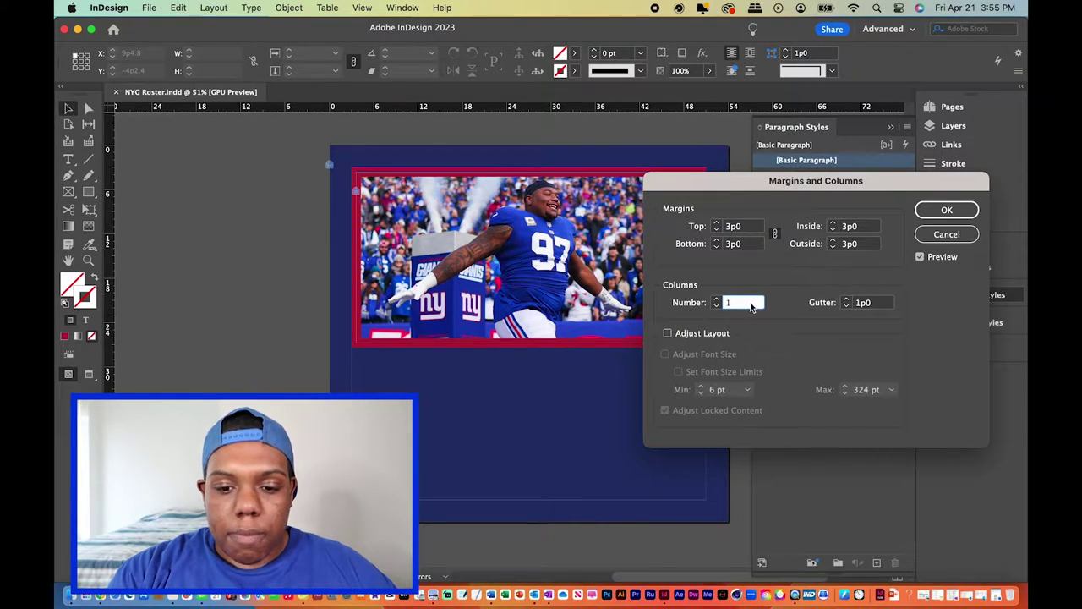
pyautogui.write('4')
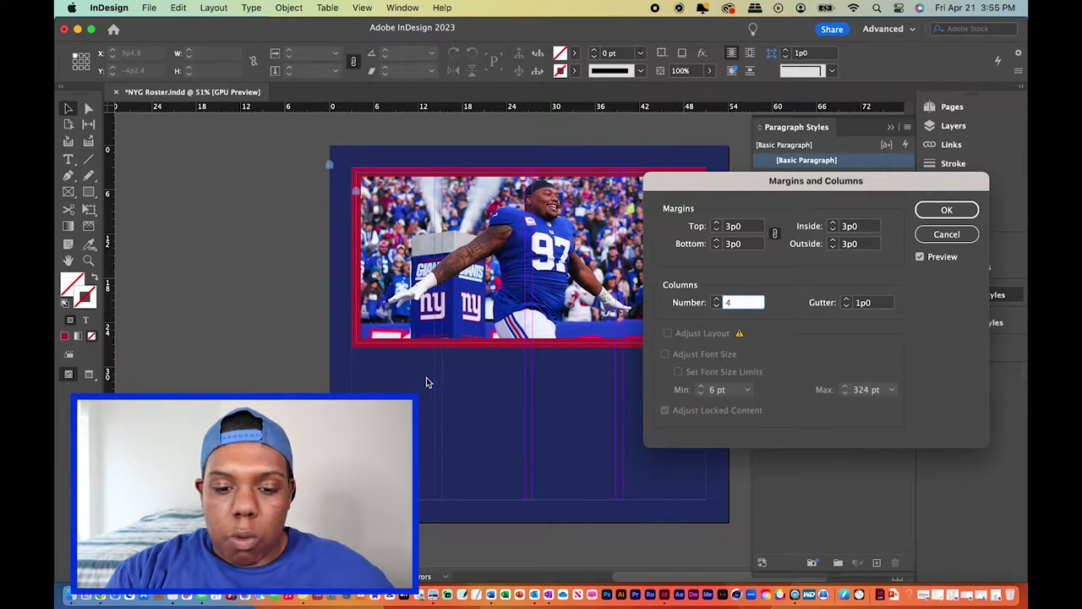
pyautogui.moveTo(743, 186); pyautogui.dragTo(492, 103)
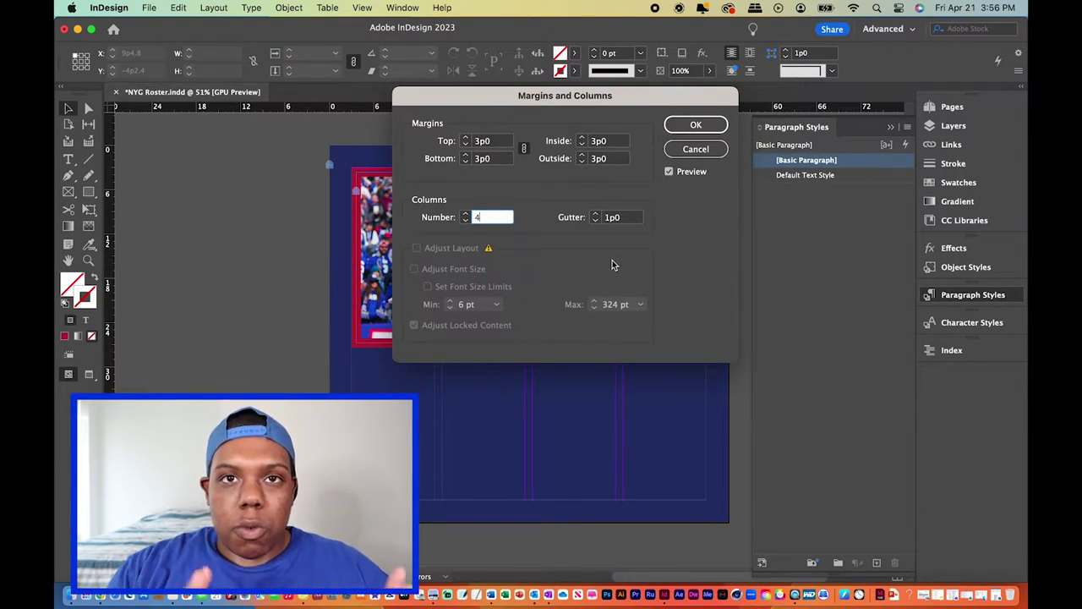
pyautogui.click(596, 214)
pyautogui.click(596, 214)
pyautogui.click(597, 214)
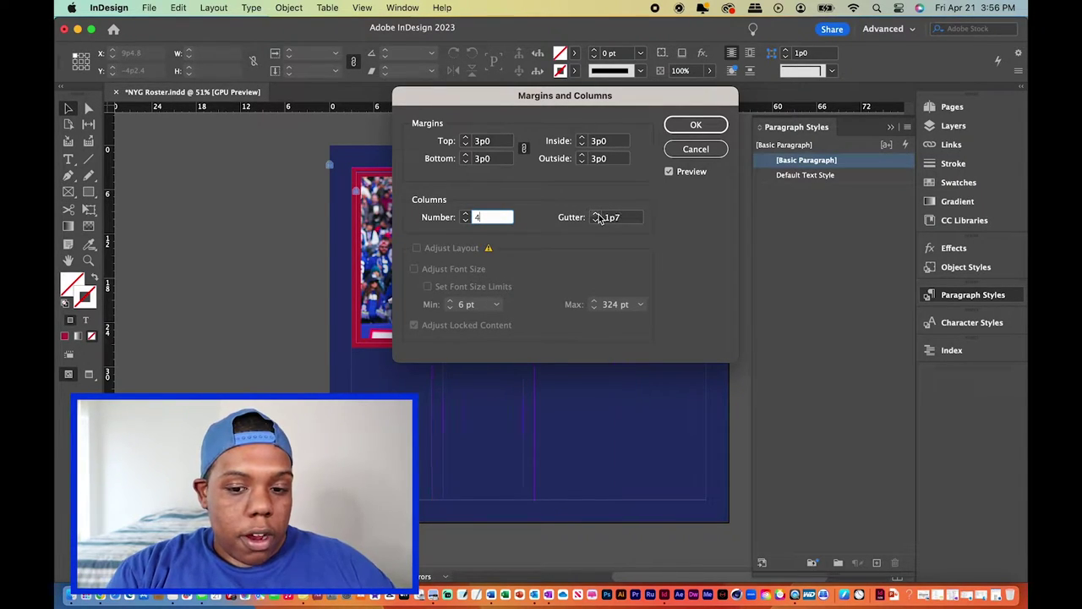
pyautogui.click(596, 214)
pyautogui.click(595, 221)
pyautogui.click(596, 221)
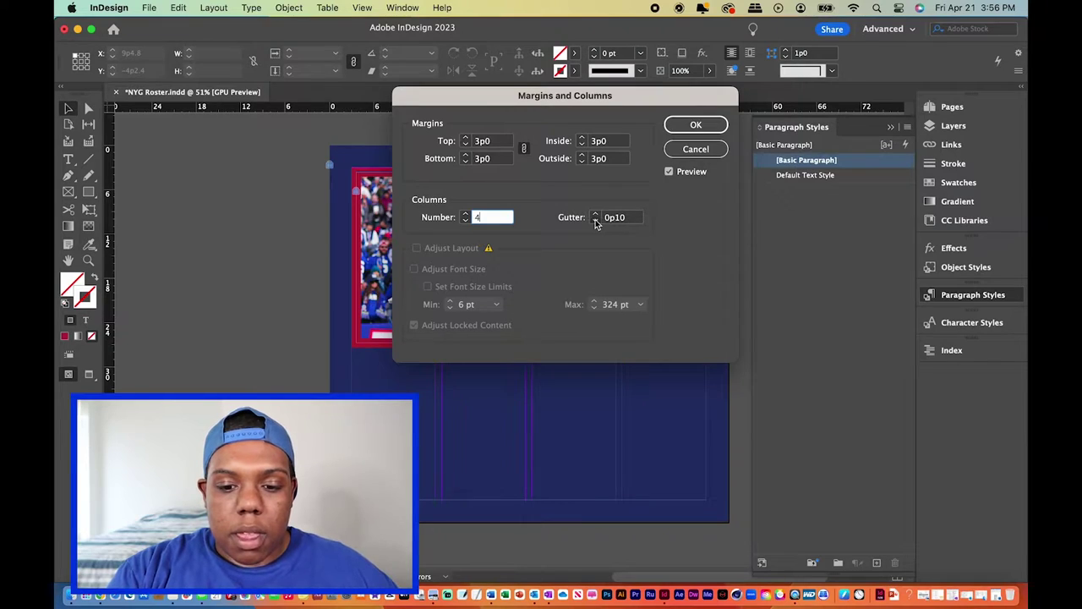
pyautogui.click(596, 221)
pyautogui.click(595, 221)
pyautogui.click(595, 221)
pyautogui.doubleClick(633, 220)
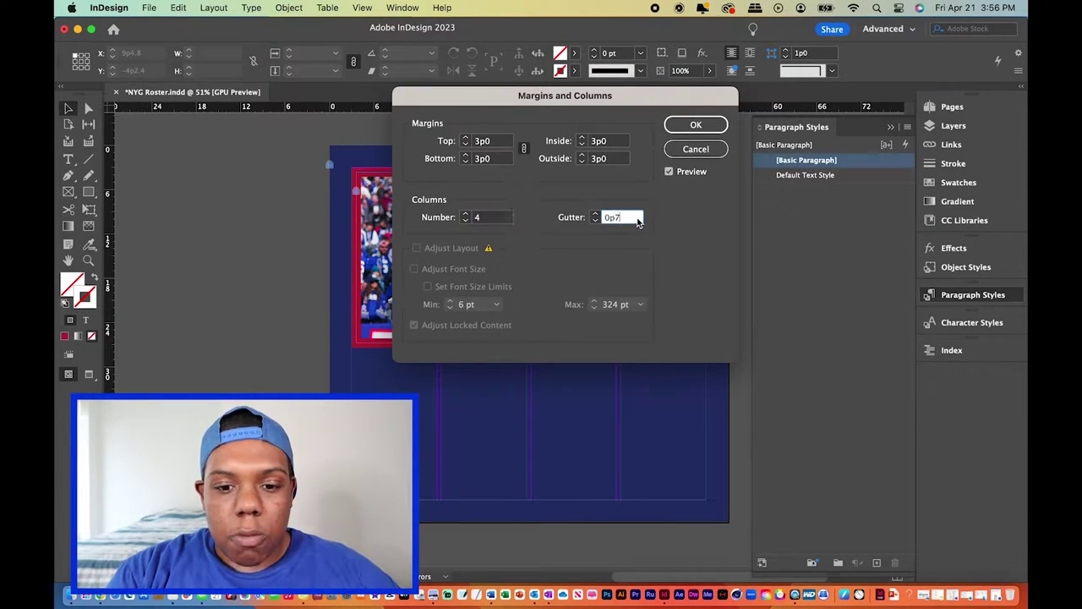
pyautogui.write('1')
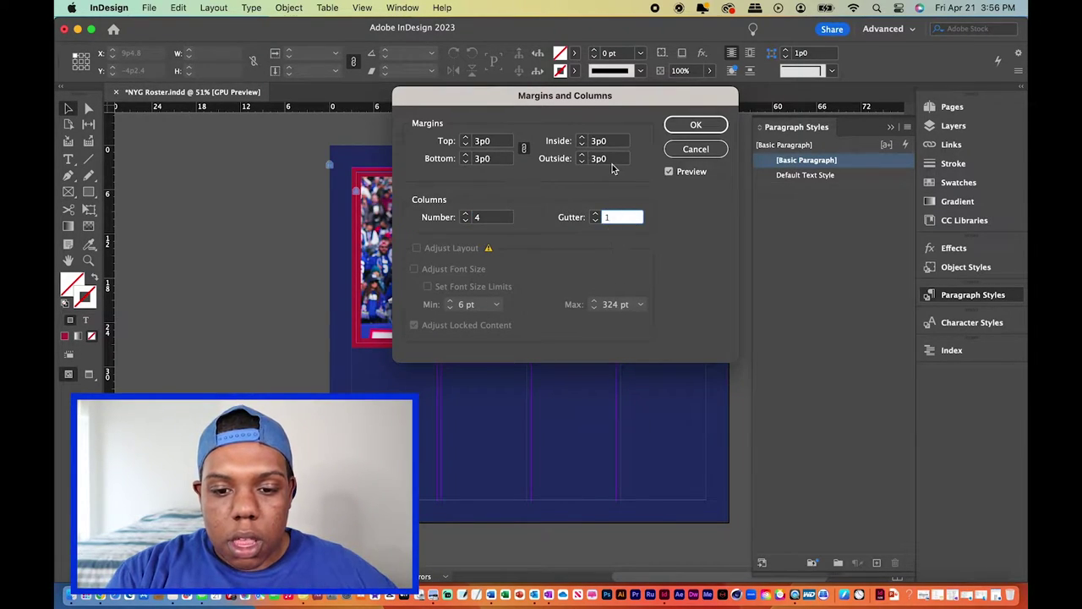
pyautogui.click(613, 162)
pyautogui.click(638, 218)
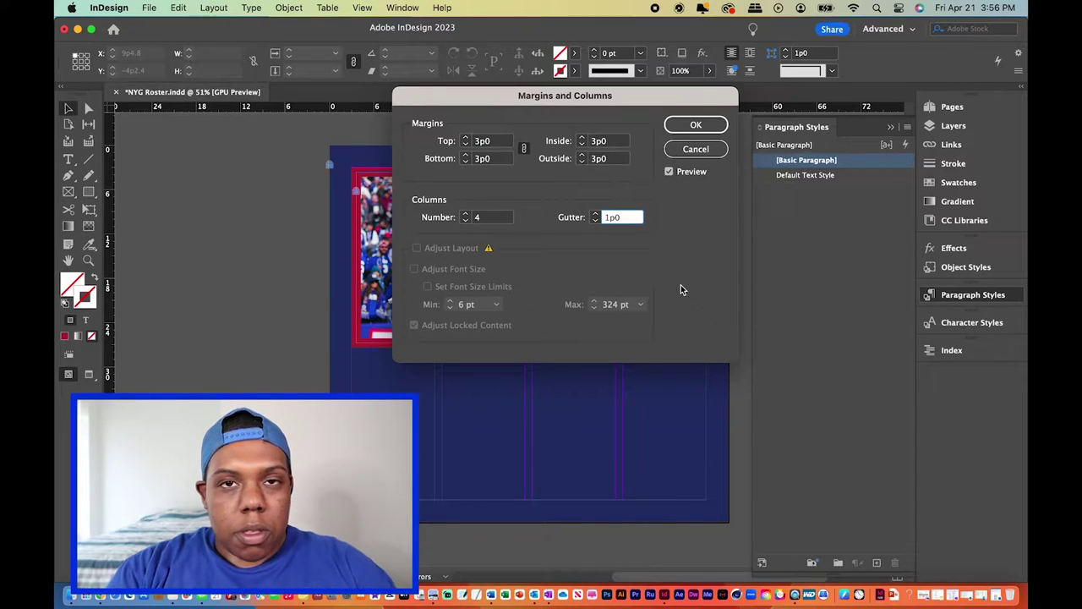
pyautogui.click(700, 125)
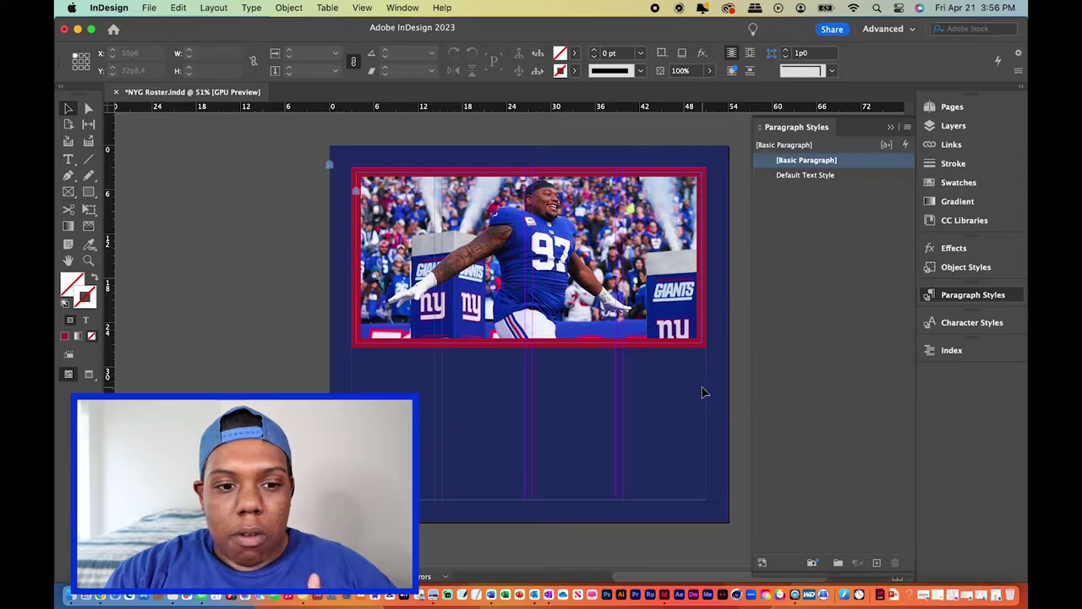
# Draw a text frame in the first column below the banner, type test characters, and delete them
pyautogui.click(73, 163)
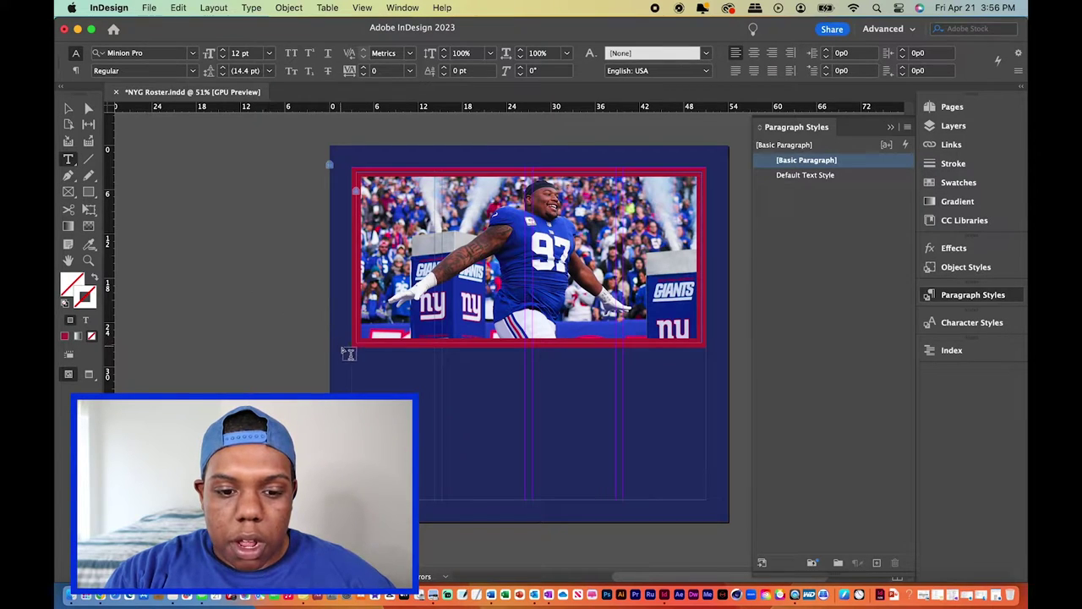
pyautogui.scroll(5, 360, 362)
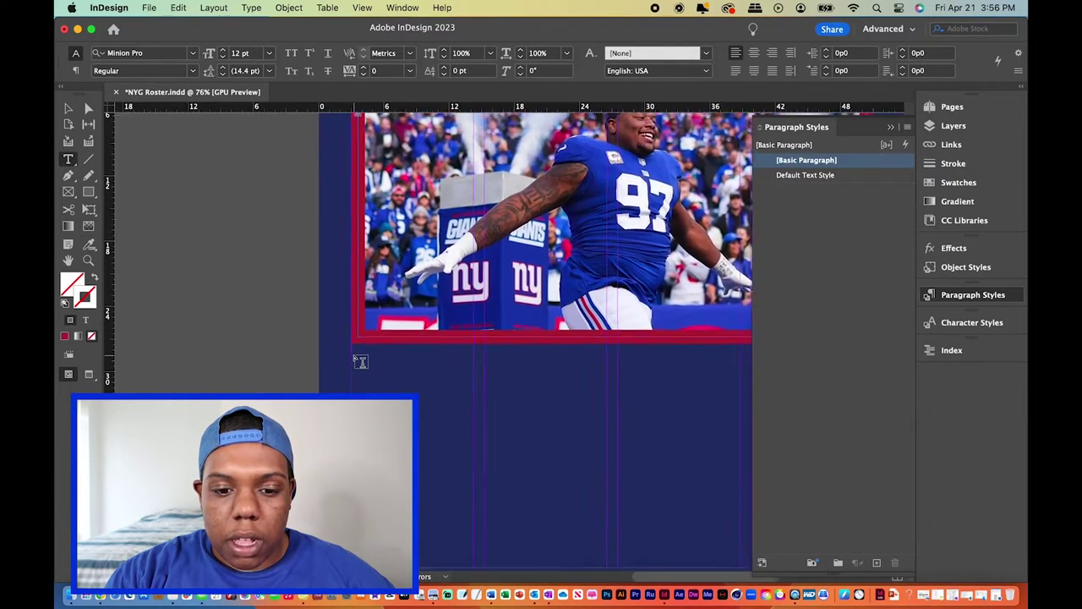
pyautogui.scroll(-2, 361, 362)
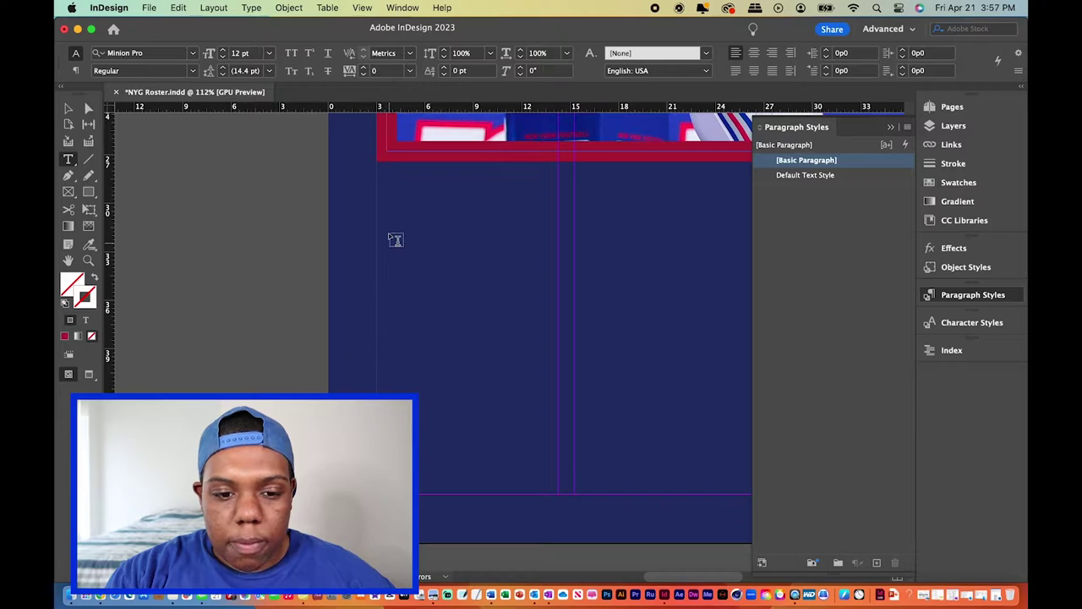
pyautogui.moveTo(378, 171); pyautogui.dragTo(559, 493)
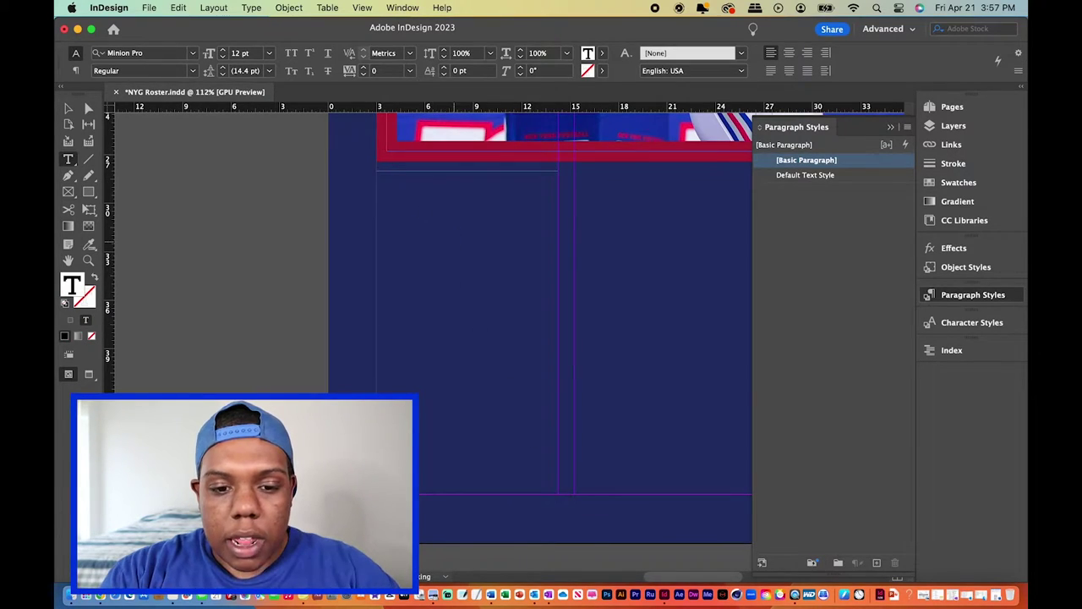
pyautogui.write('gjdk')
pyautogui.write('jf')
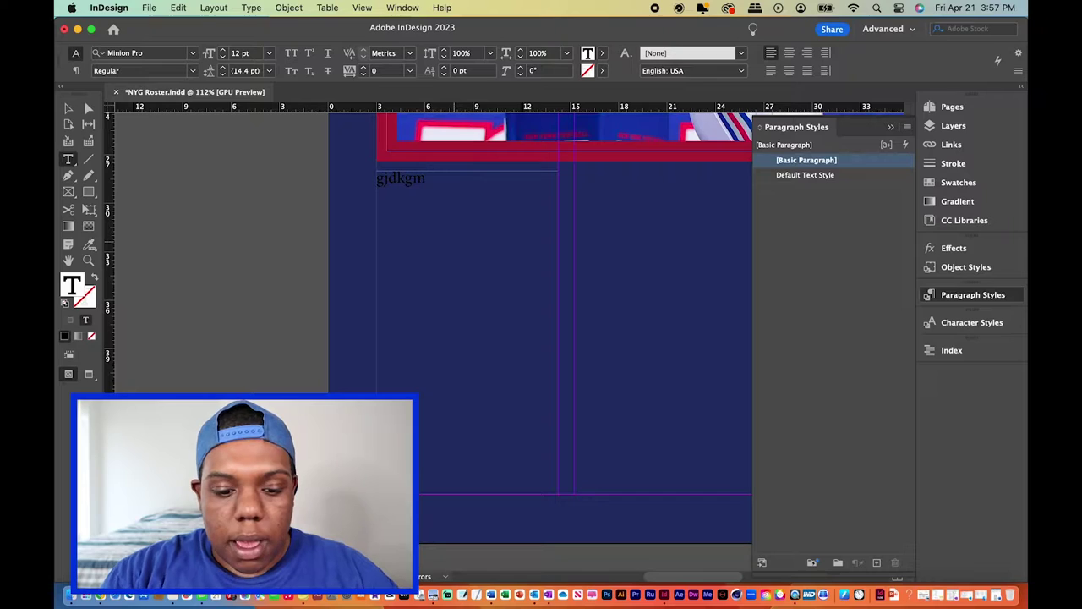
pyautogui.press('Escape')
pyautogui.press('Delete')
pyautogui.click(550, 299)
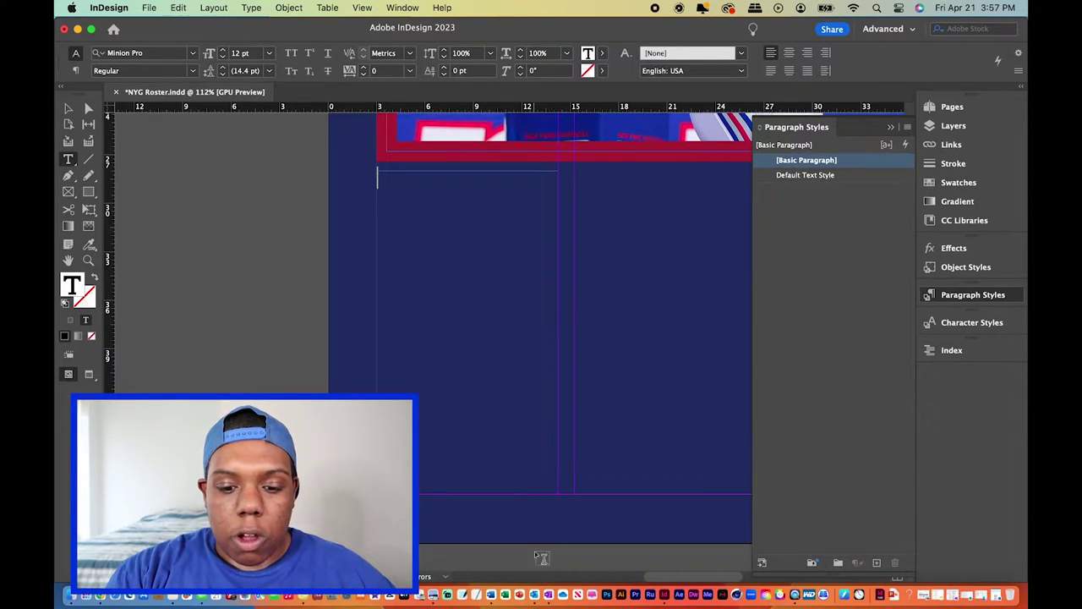
# Select and copy all player names in Word, then click back into the empty InDesign frame
pyautogui.click(487, 578)
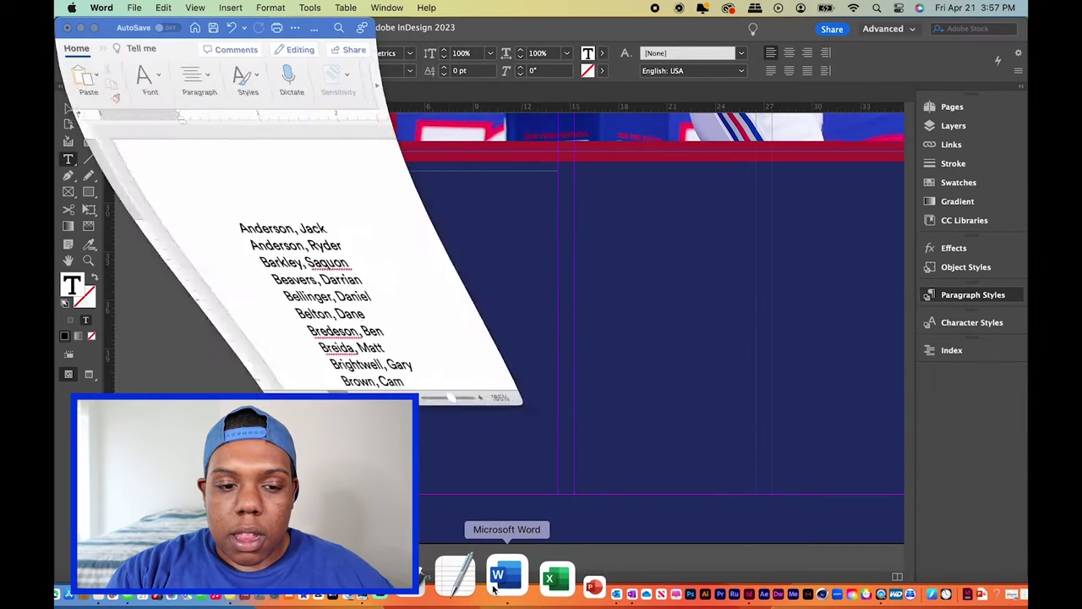
pyautogui.press('super+a')
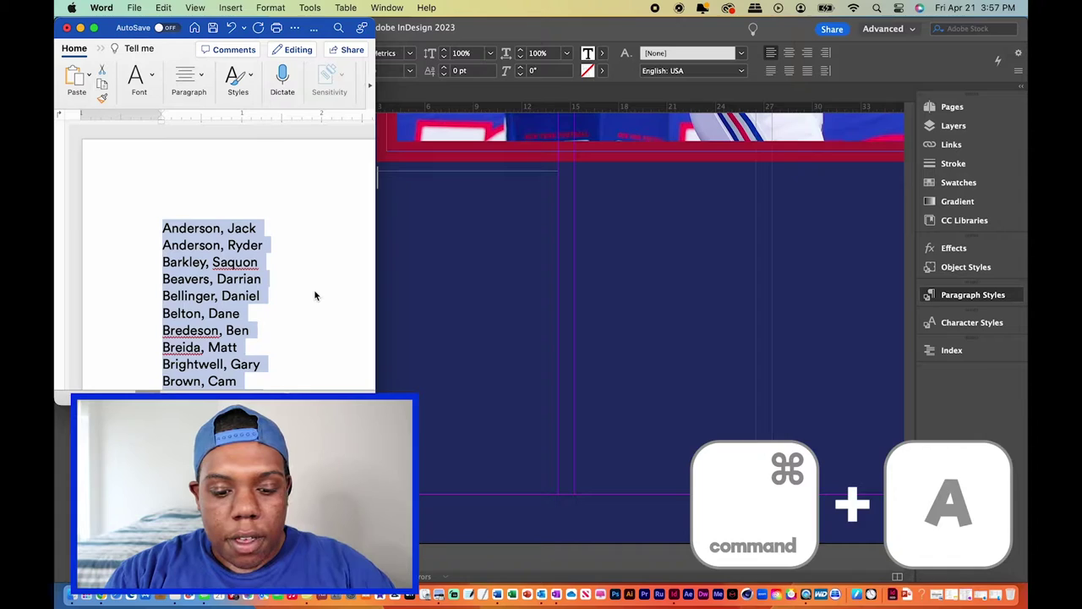
pyautogui.press('super+c')
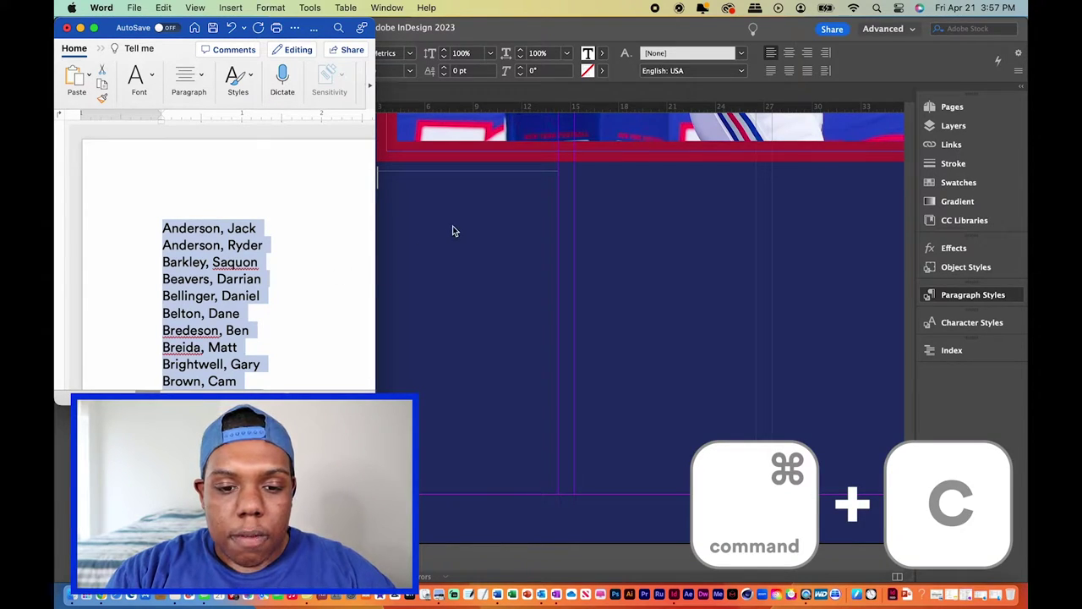
pyautogui.click(442, 196)
pyautogui.click(398, 177)
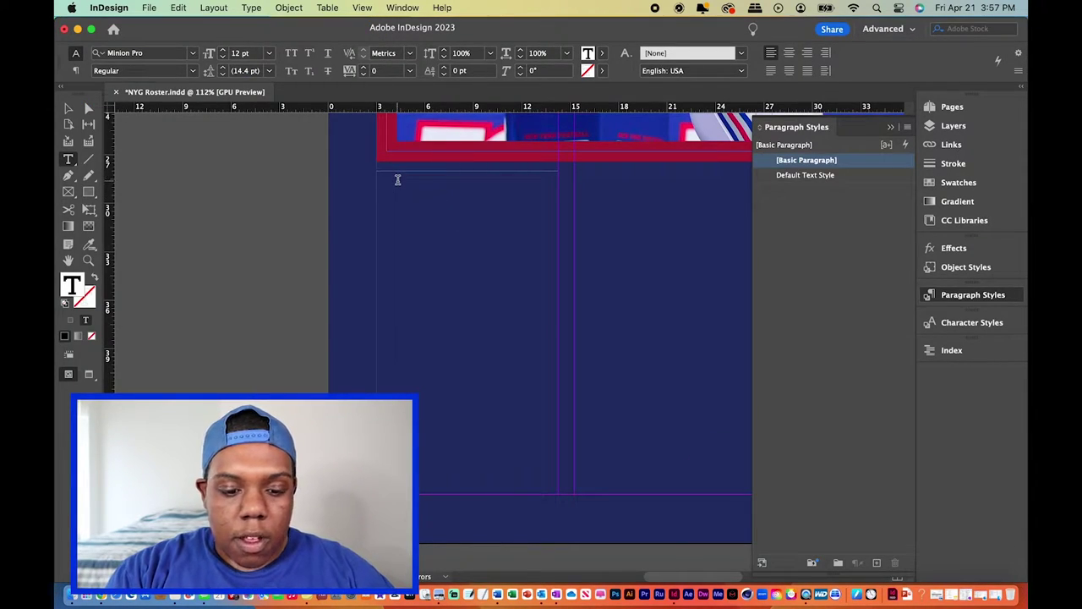
# Paste the roster names into the frame, select all, and apply Default Text Style
pyautogui.press('Escape')
pyautogui.press('super+v')
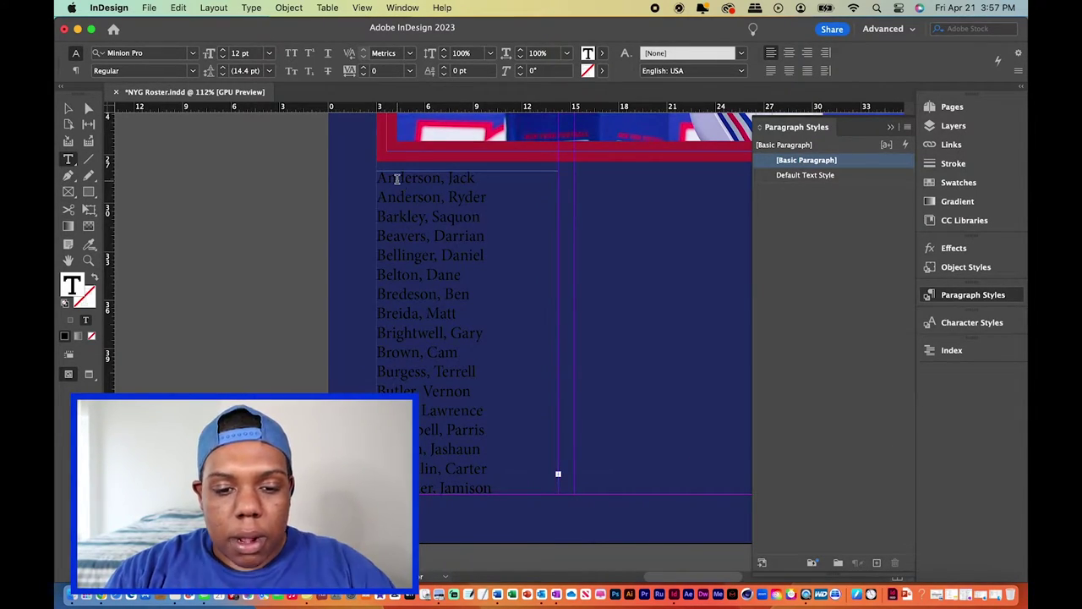
pyautogui.press('super+a')
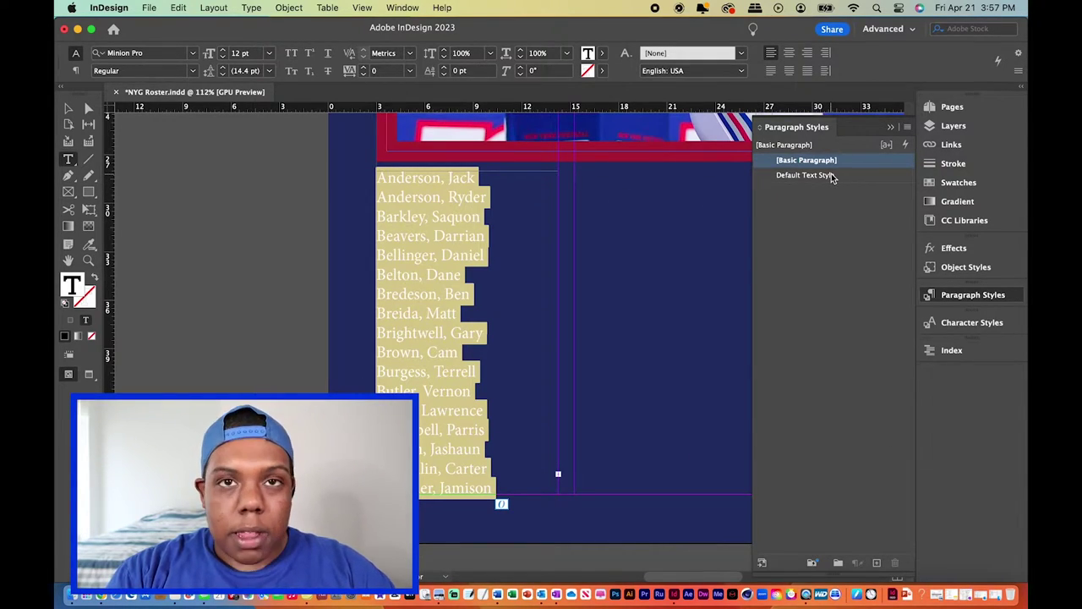
pyautogui.click(831, 176)
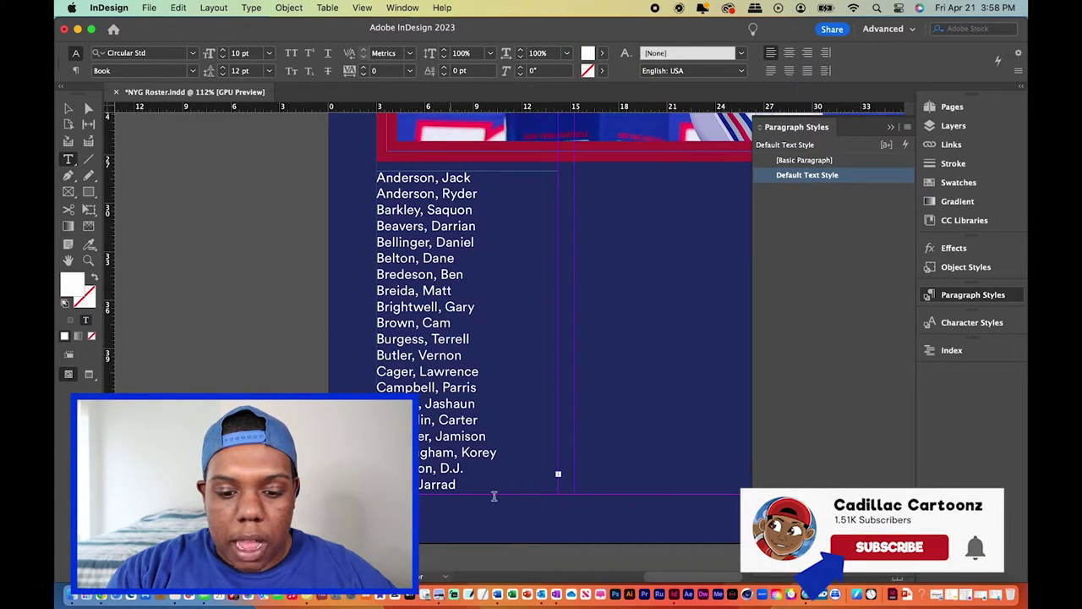
pyautogui.click(507, 583)
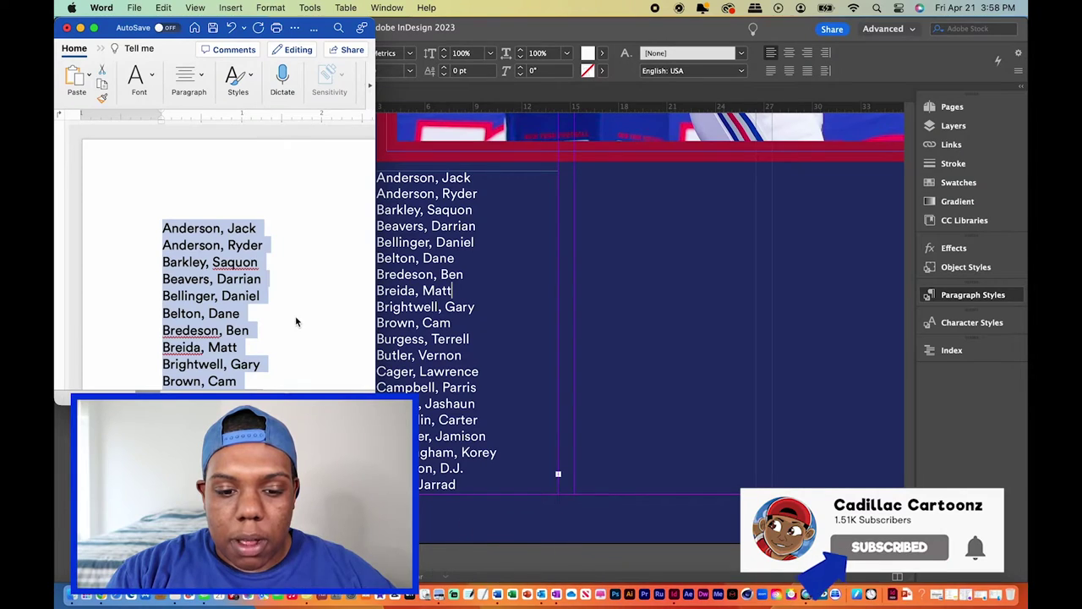
pyautogui.scroll(-5, 295, 321)
pyautogui.click(284, 287)
pyautogui.scroll(-3, 265, 325)
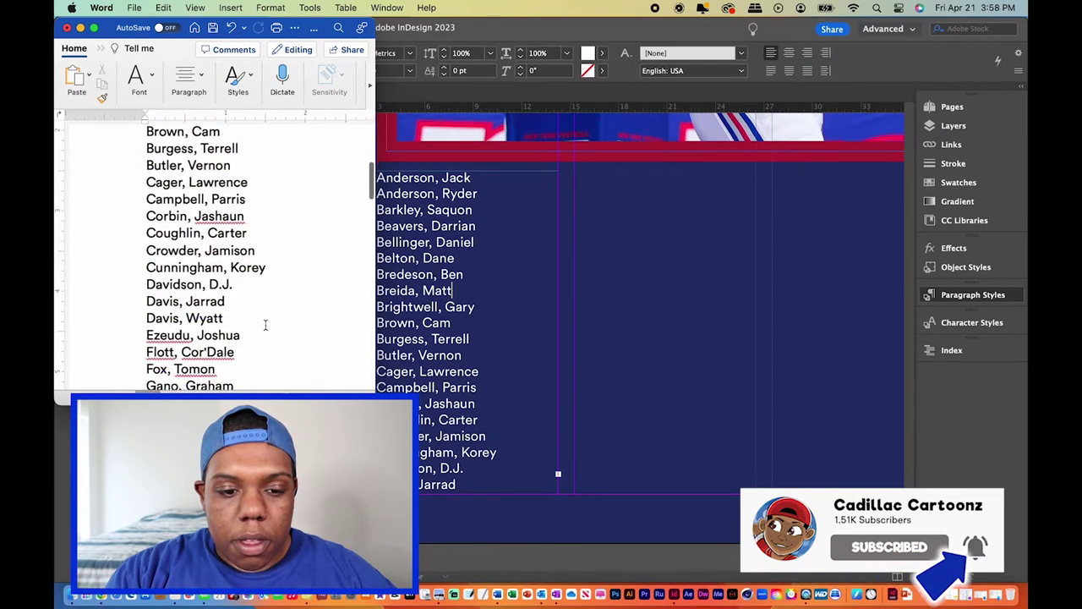
pyautogui.scroll(-3, 265, 324)
pyautogui.scroll(-10, 216, 336)
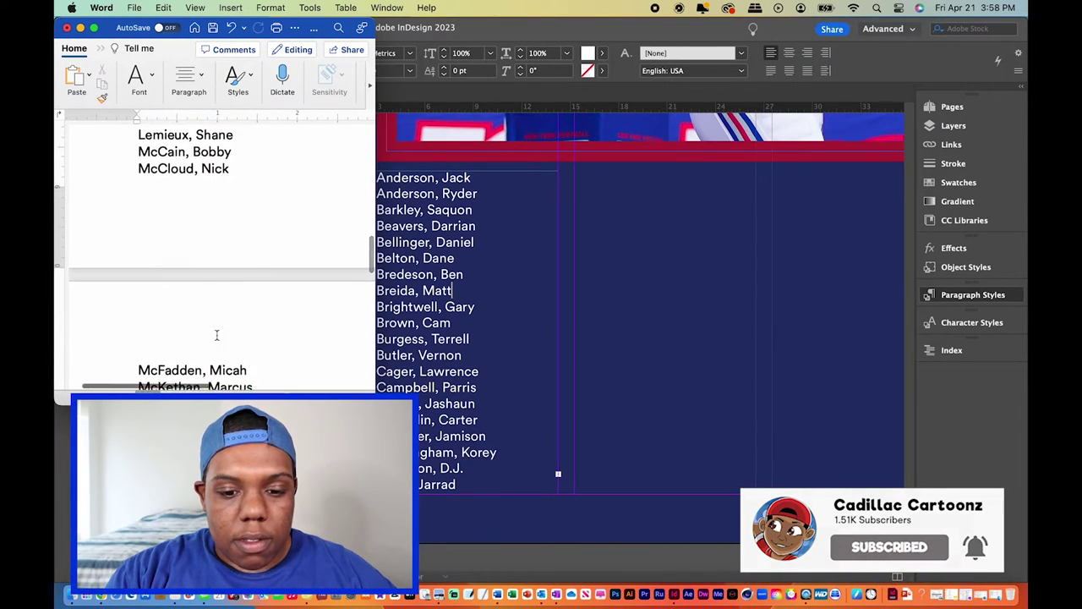
pyautogui.click(512, 280)
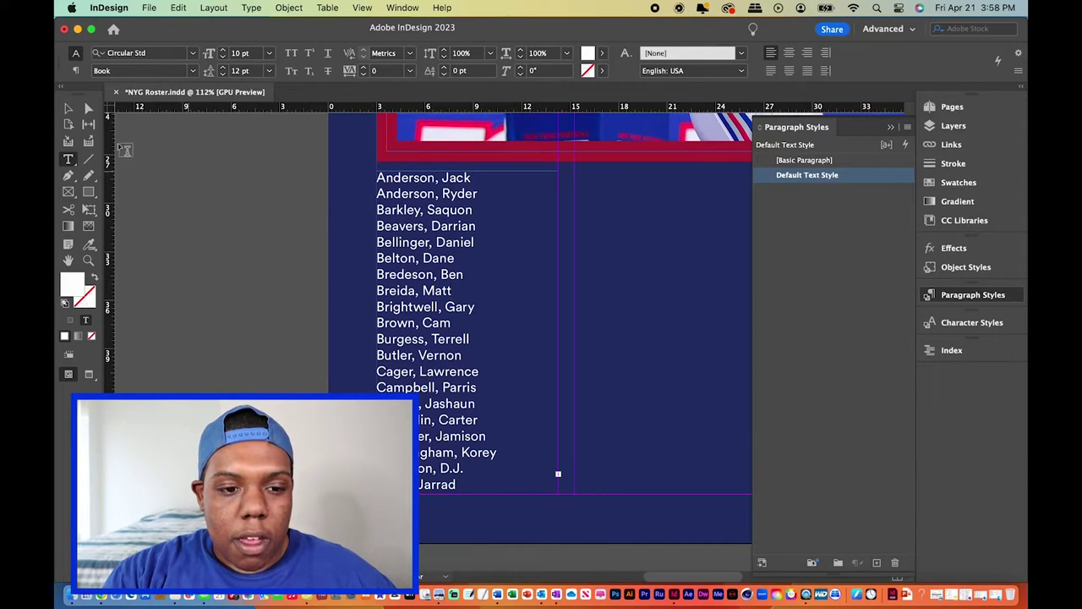
pyautogui.click(67, 109)
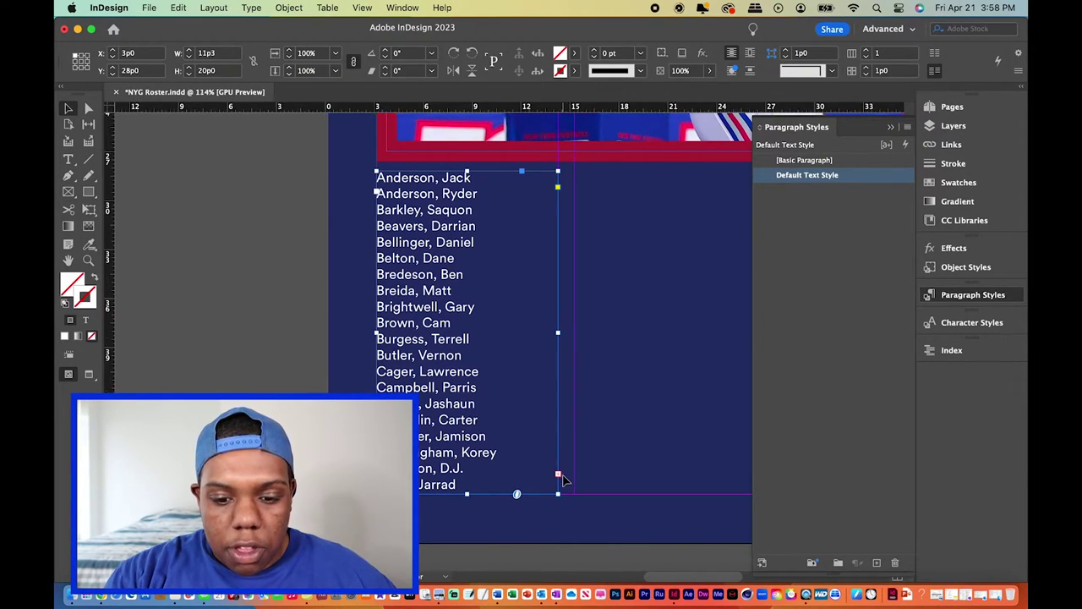
pyautogui.scroll(10, 559, 473)
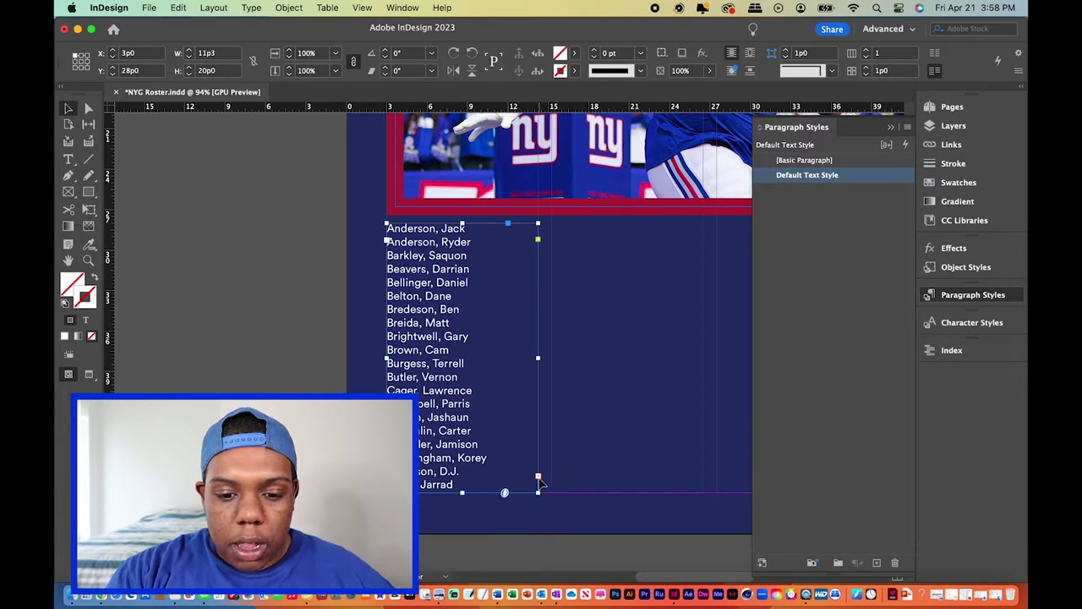
pyautogui.click(539, 479)
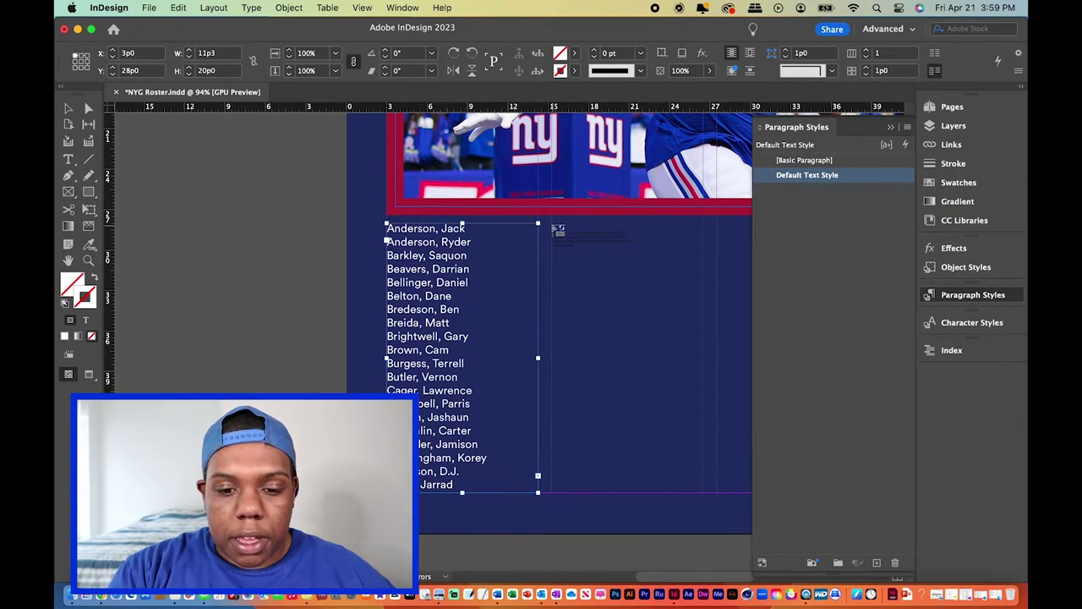
pyautogui.click(554, 225)
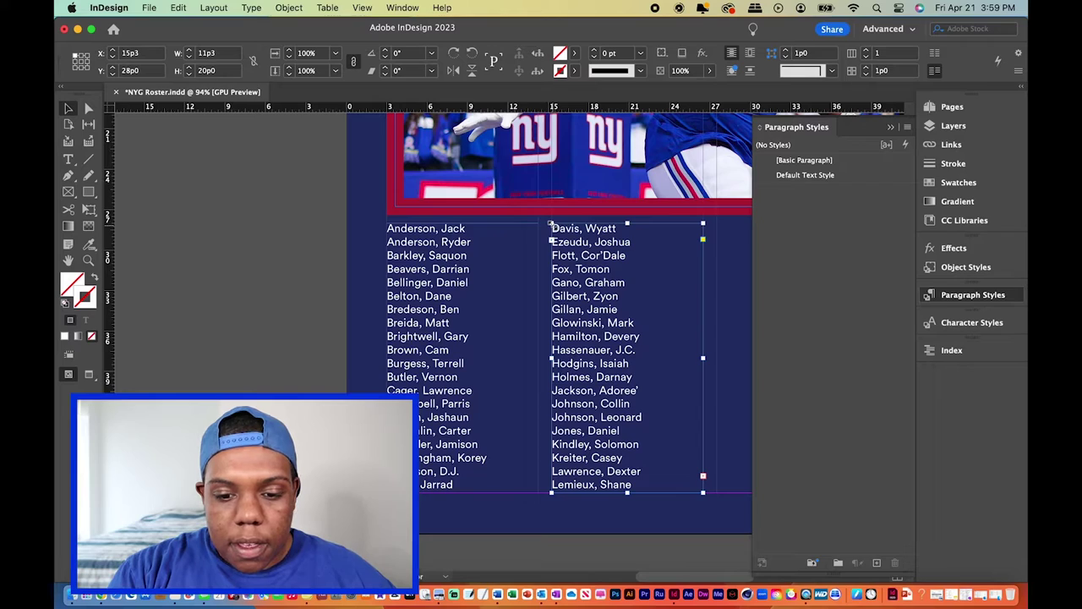
pyautogui.scroll(-1, 591, 321)
pyautogui.hscroll(1, 592, 321)
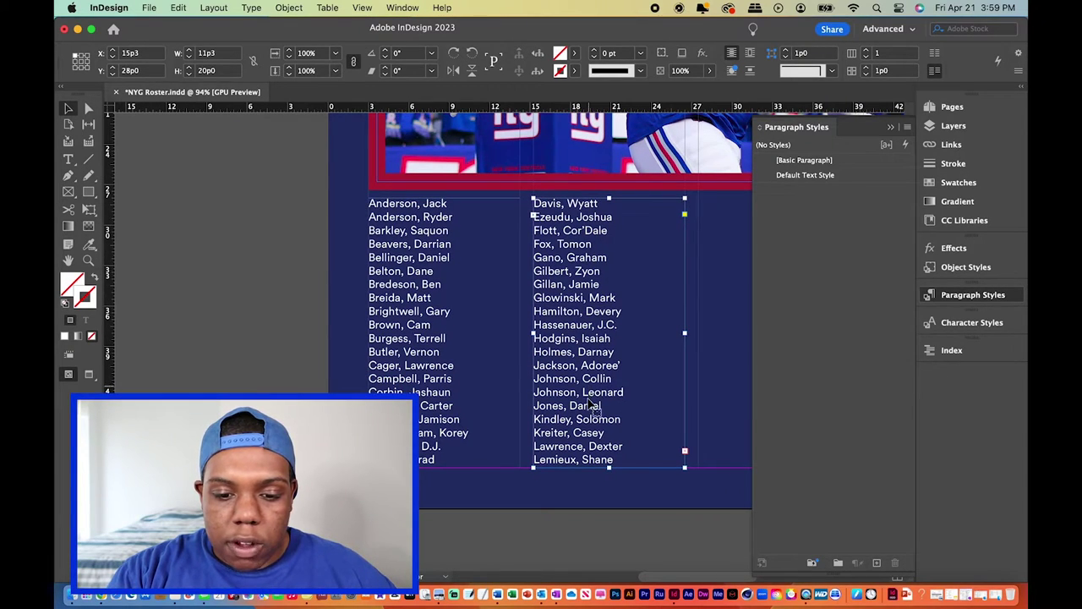
pyautogui.press('super+Tab')
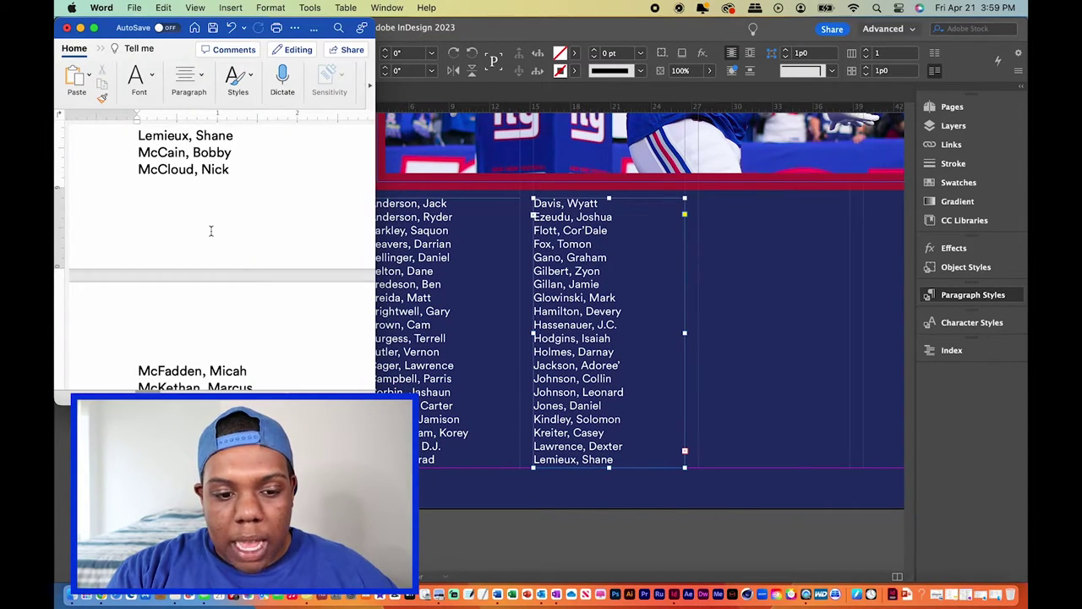
pyautogui.scroll(-15, 212, 231)
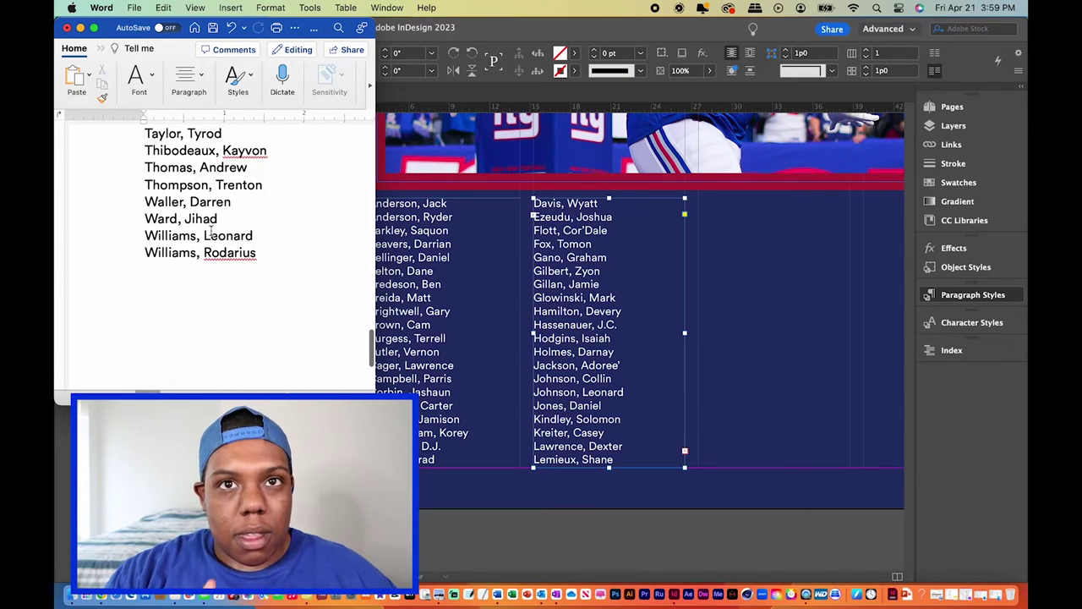
pyautogui.click(575, 427)
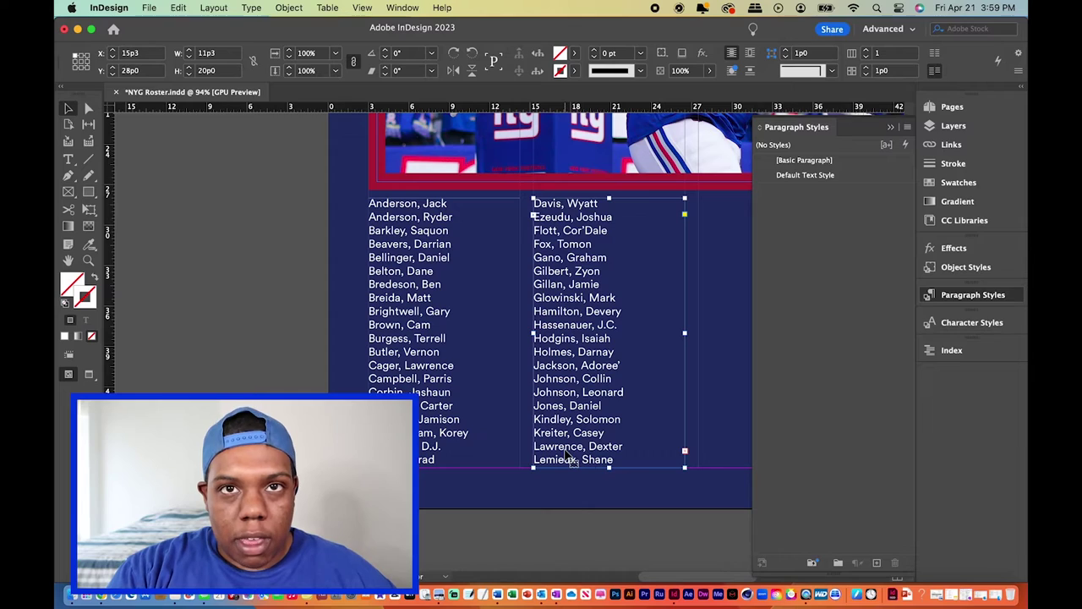
pyautogui.hscroll(2, 563, 474)
pyautogui.click(558, 488)
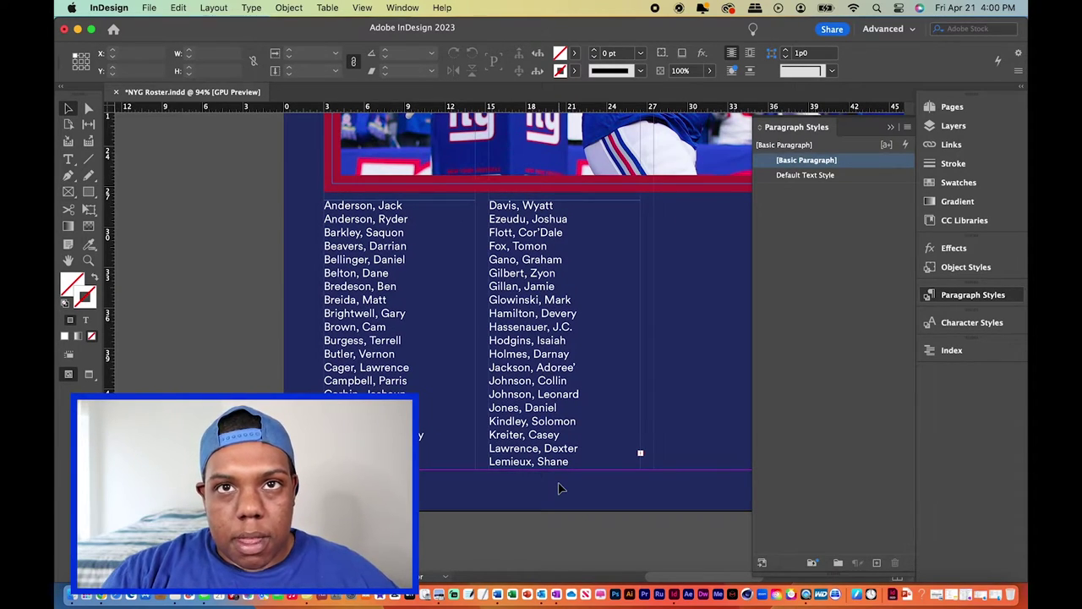
pyautogui.hscroll(5, 558, 488)
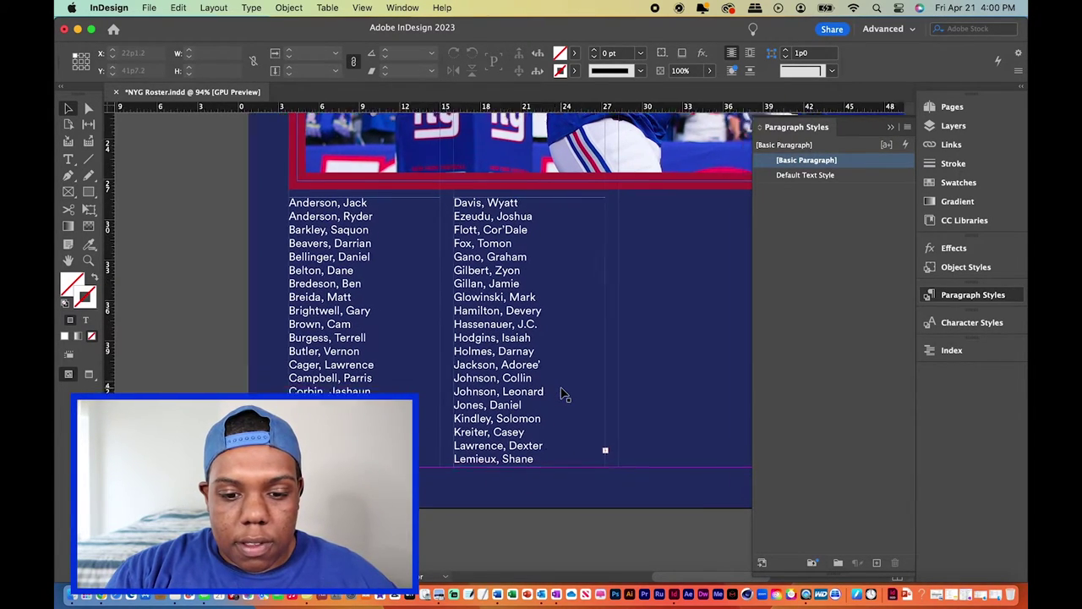
pyautogui.scroll(-2, 564, 395)
pyautogui.scroll(1, 564, 395)
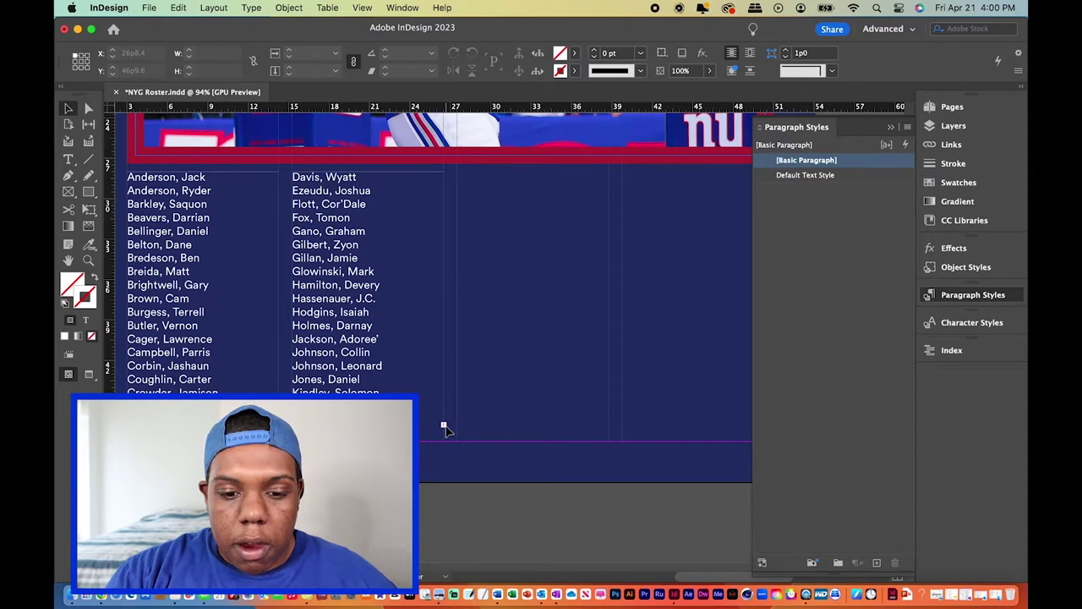
pyautogui.click(444, 428)
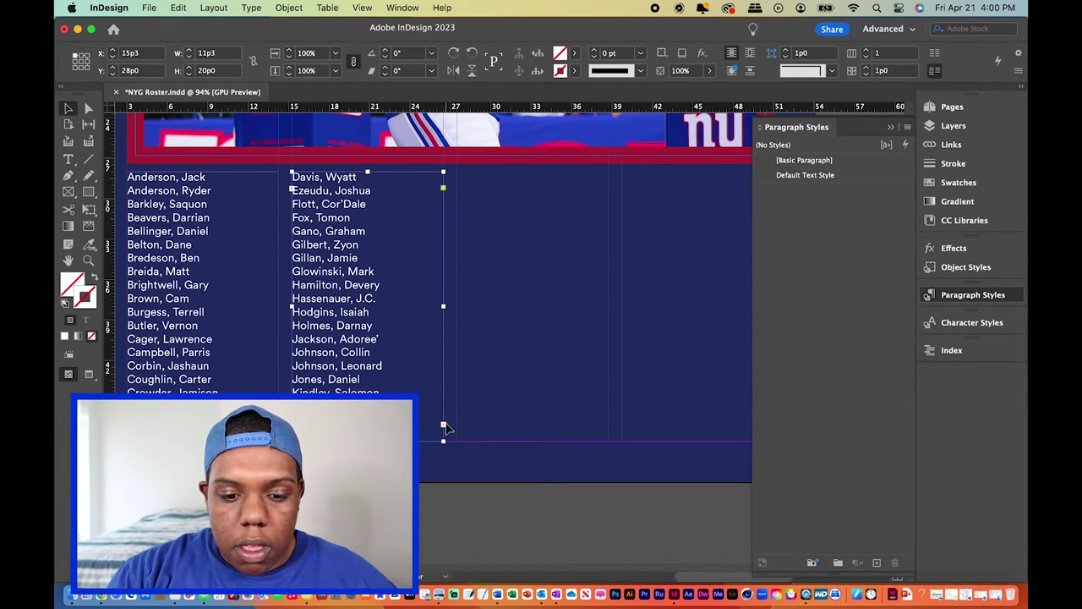
pyautogui.click(443, 426)
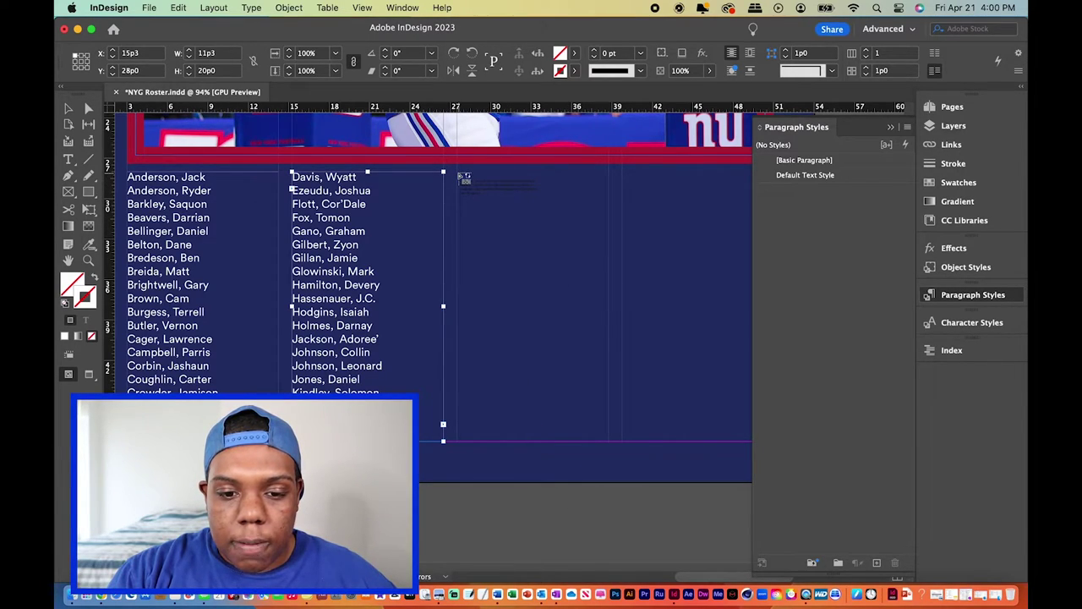
pyautogui.click(458, 174)
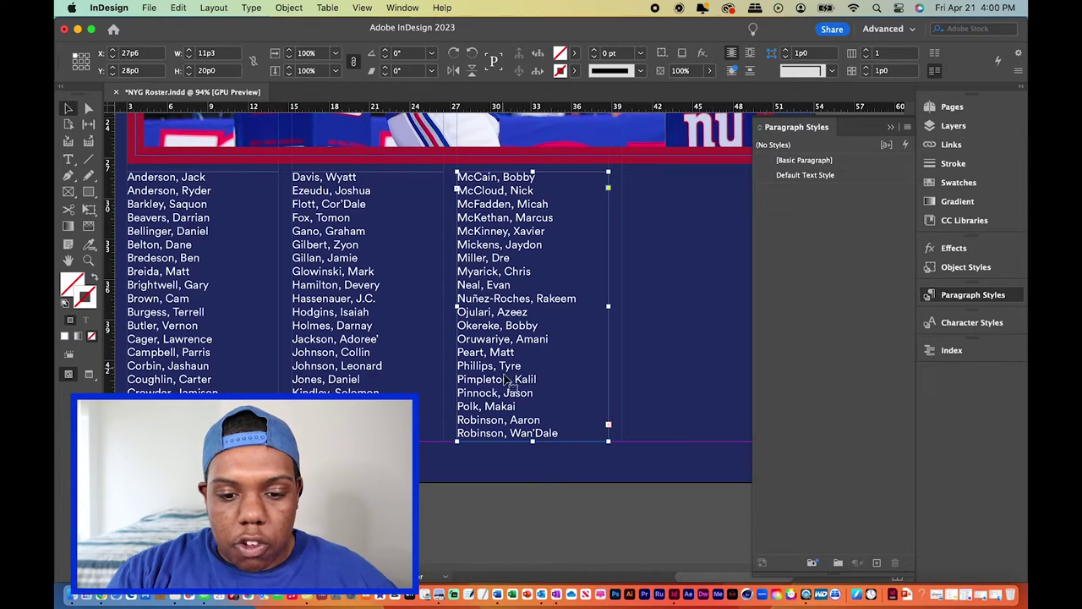
pyautogui.hscroll(1, 559, 414)
pyautogui.scroll(-1, 558, 414)
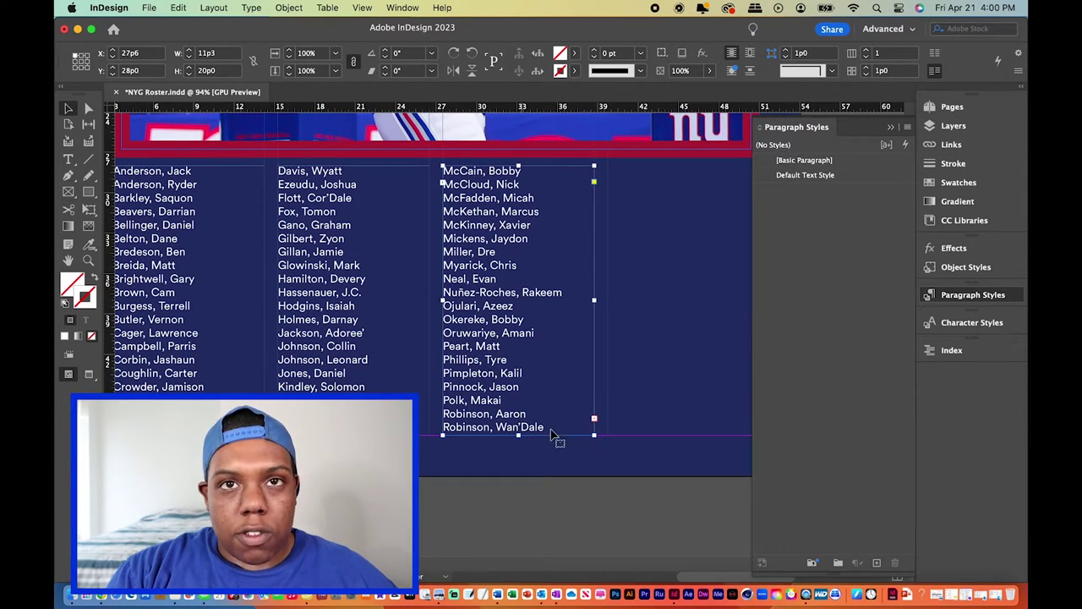
pyautogui.hscroll(3, 656, 454)
pyautogui.scroll(1, 656, 454)
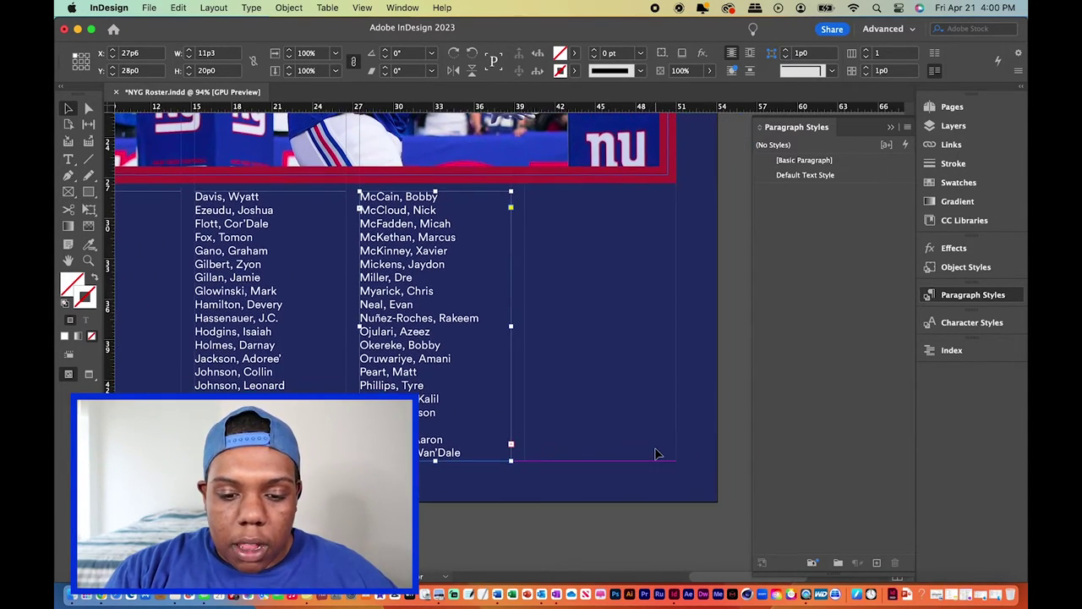
pyautogui.click(511, 445)
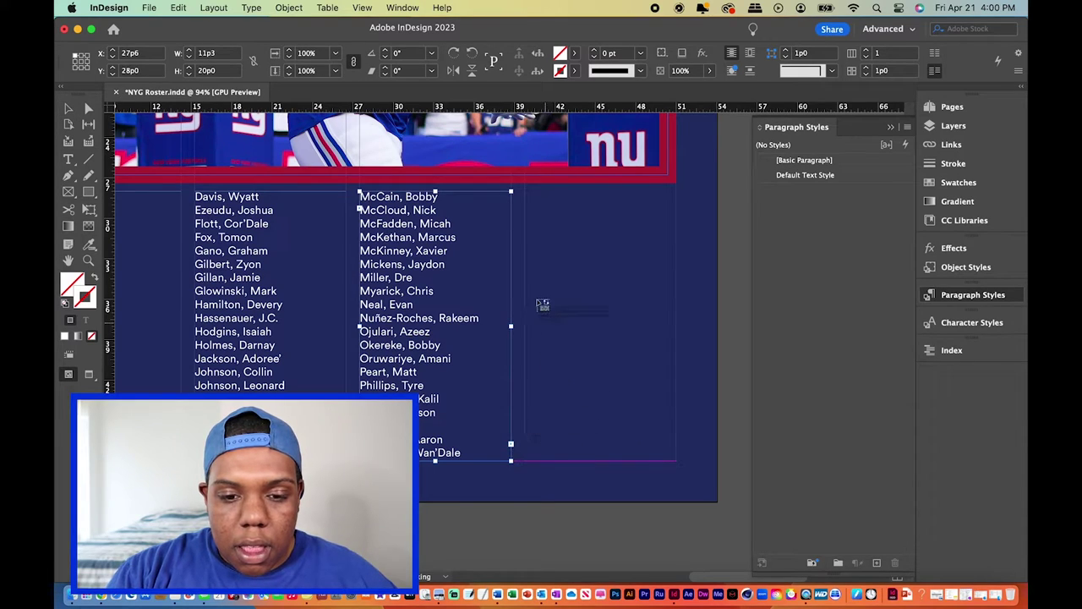
pyautogui.click(530, 198)
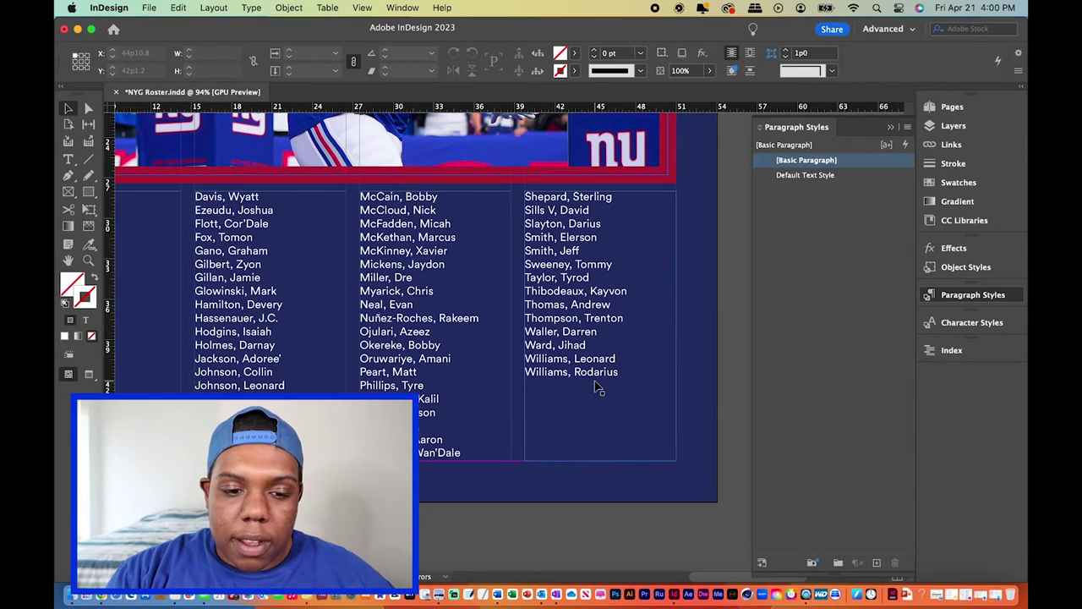
pyautogui.hscroll(-3, 594, 387)
pyautogui.scroll(1, 595, 386)
pyautogui.press('super+0')
pyautogui.click(472, 379)
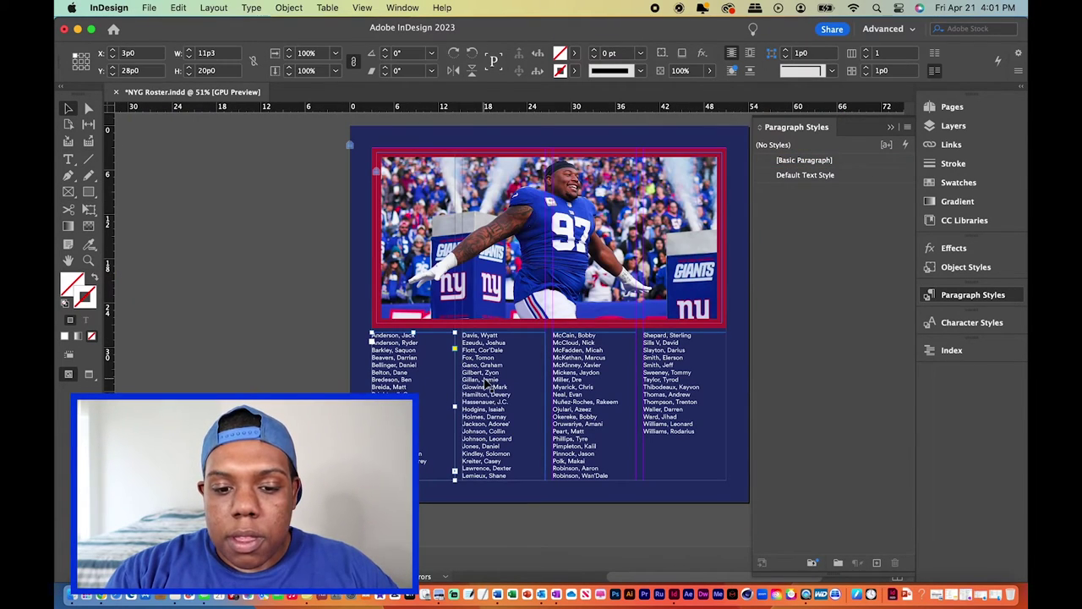
pyautogui.keyDown('shift'); pyautogui.click(647, 348); pyautogui.keyUp('shift')
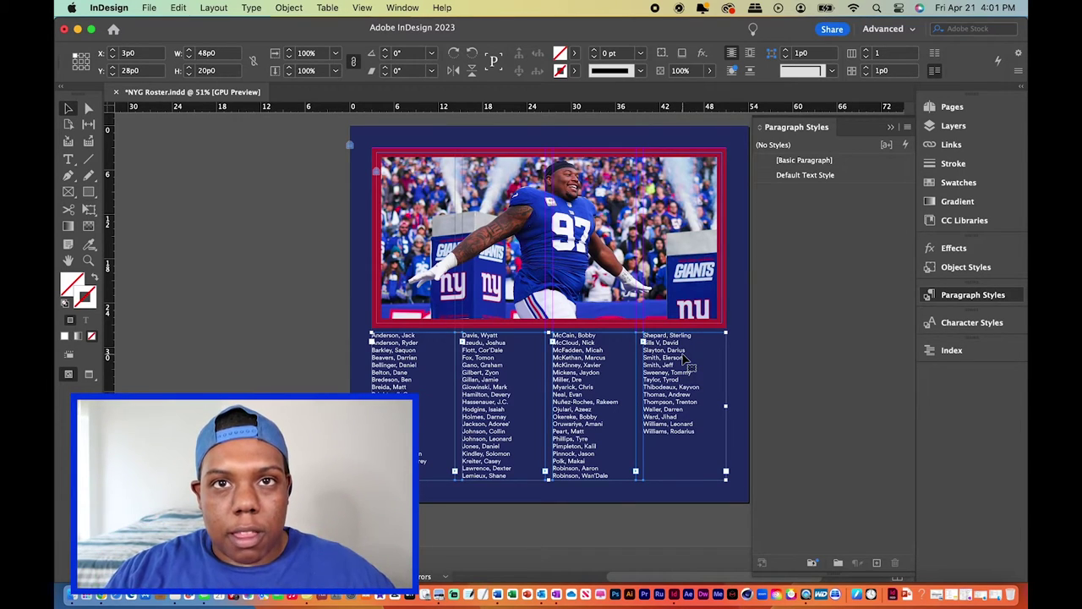
pyautogui.scroll(5, 575, 516)
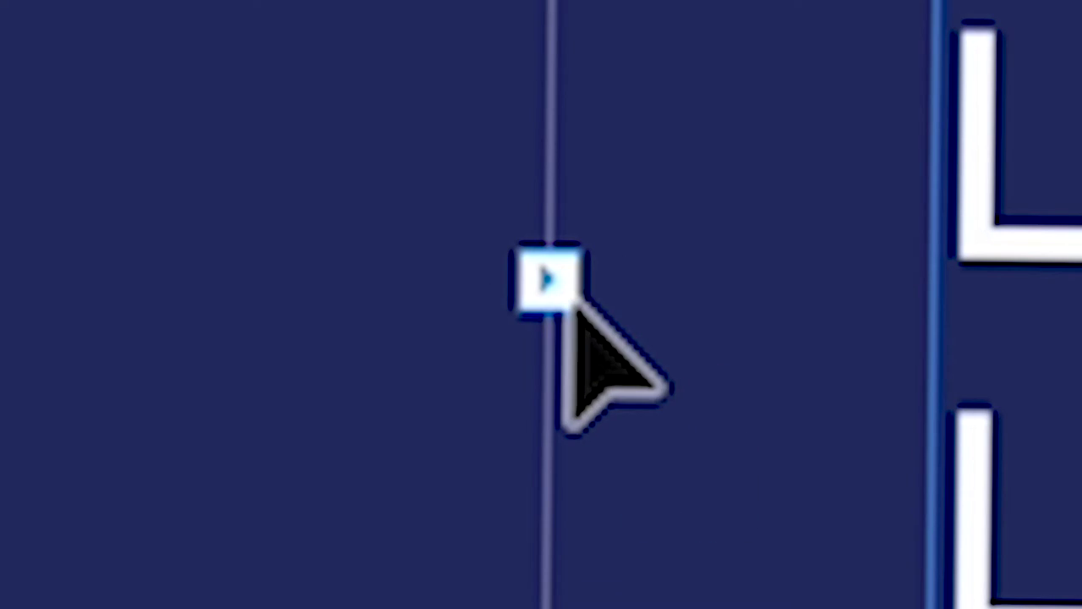
pyautogui.click(565, 302)
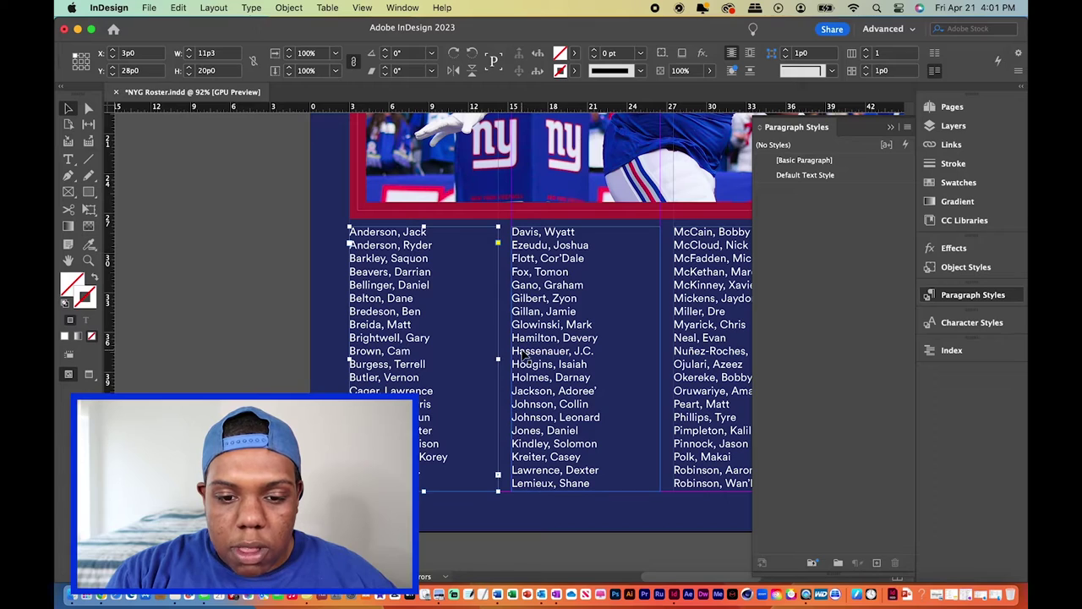
pyautogui.click(532, 252)
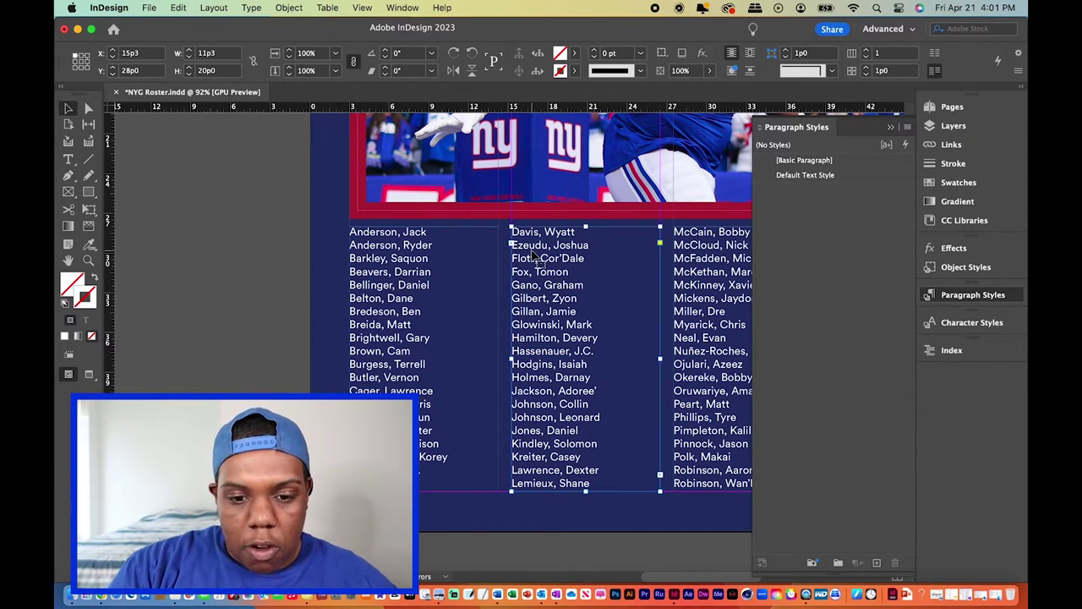
pyautogui.press('super+shift+a')
pyautogui.press('super+0')
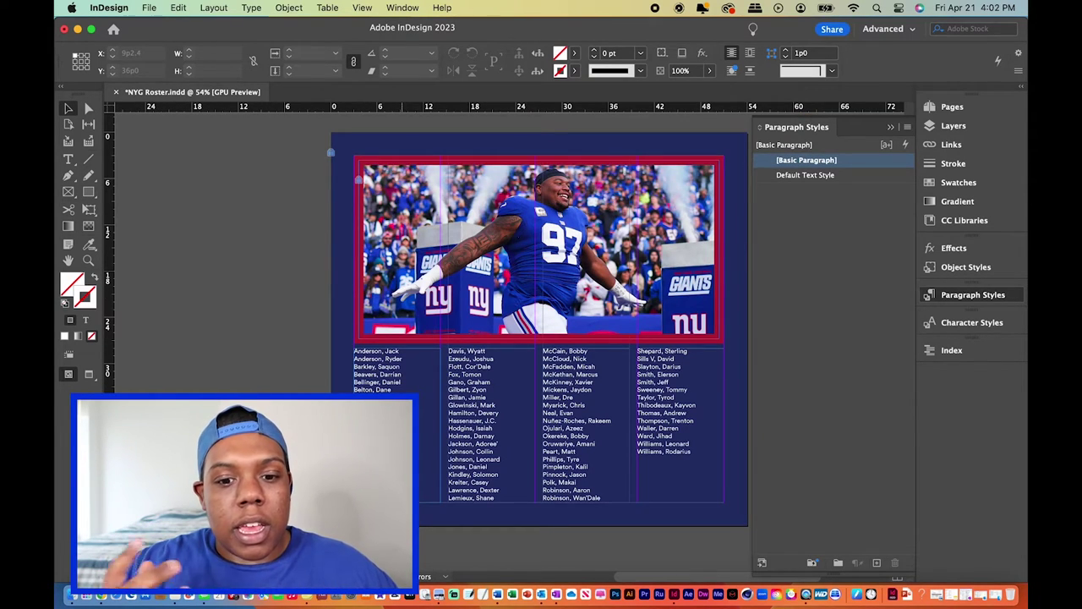
# With the Type tool, click into the roster text and select every name across the four columns
pyautogui.press('t')
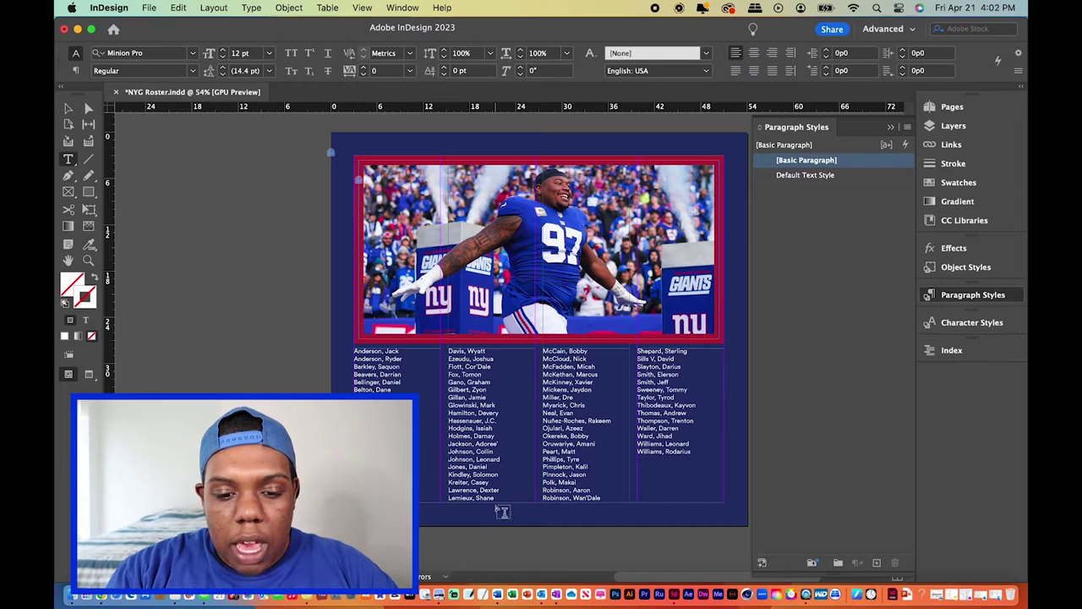
pyautogui.click(405, 364)
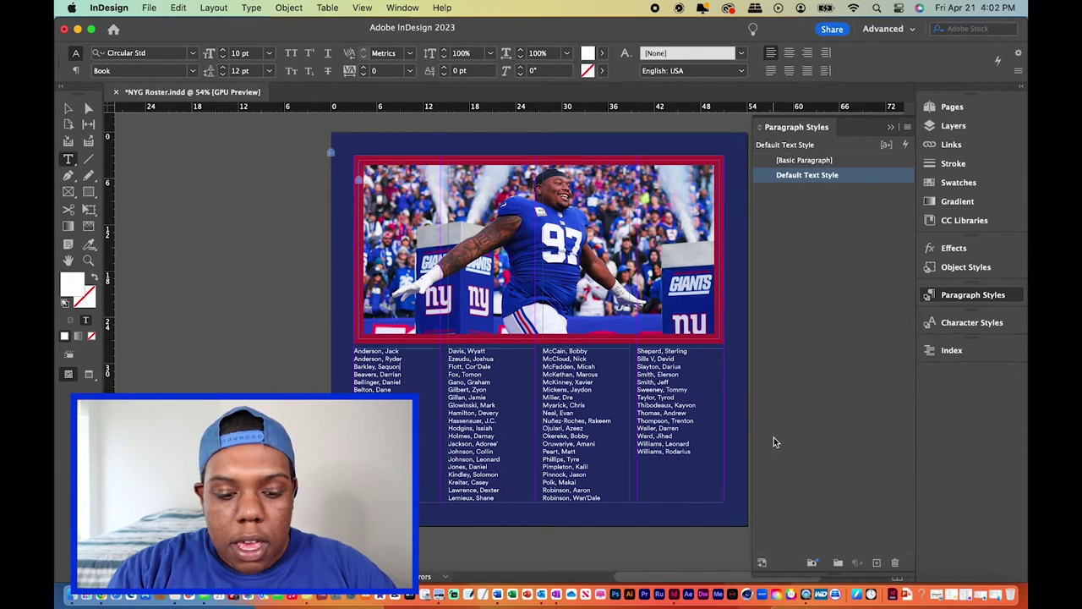
pyautogui.press('super+a')
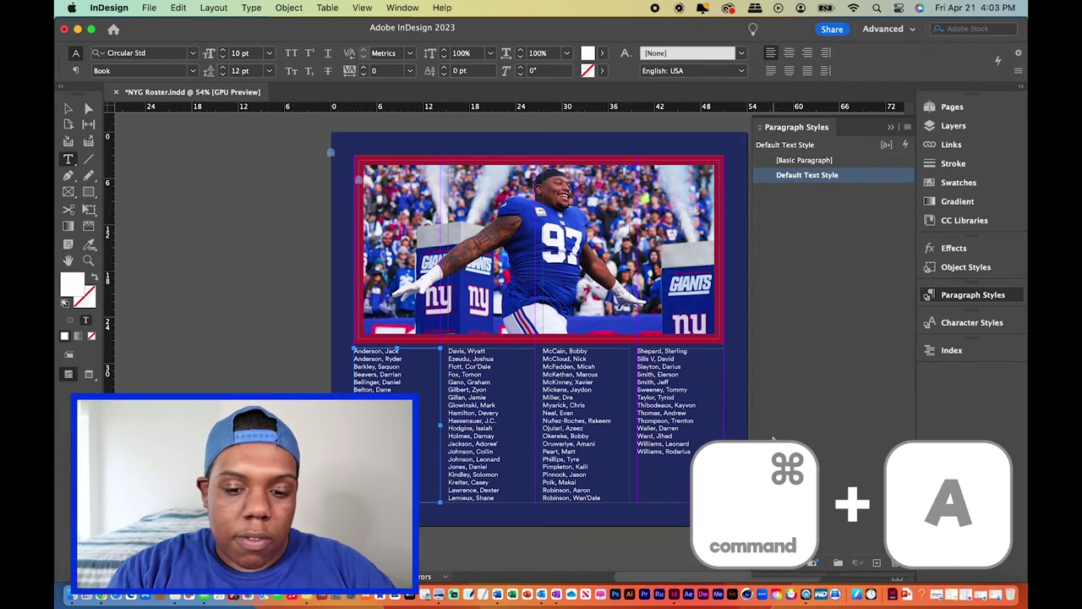
pyautogui.press('super+a')
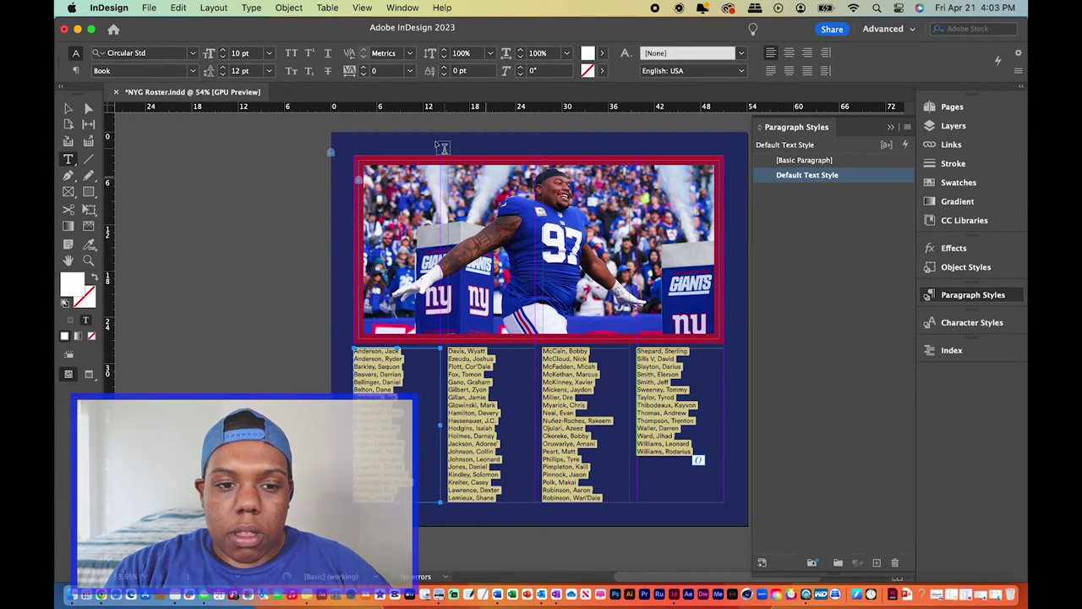
# Apply bullets to all roster names via Type > Bulleted & Numbered Lists, then deselect to check
pyautogui.click(253, 8)
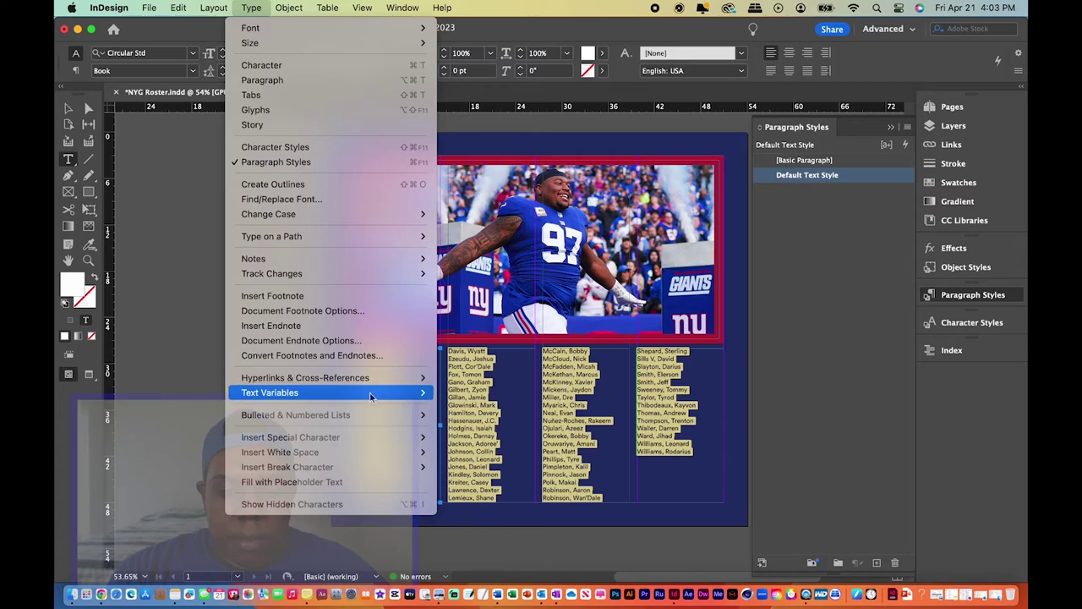
pyautogui.moveTo(375, 417)
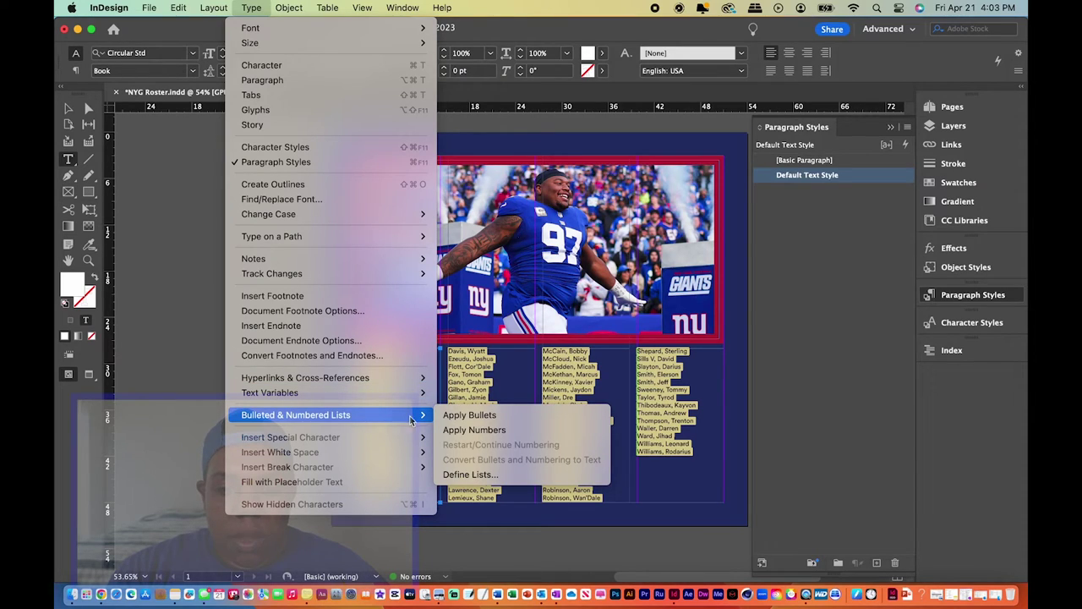
pyautogui.click(527, 432)
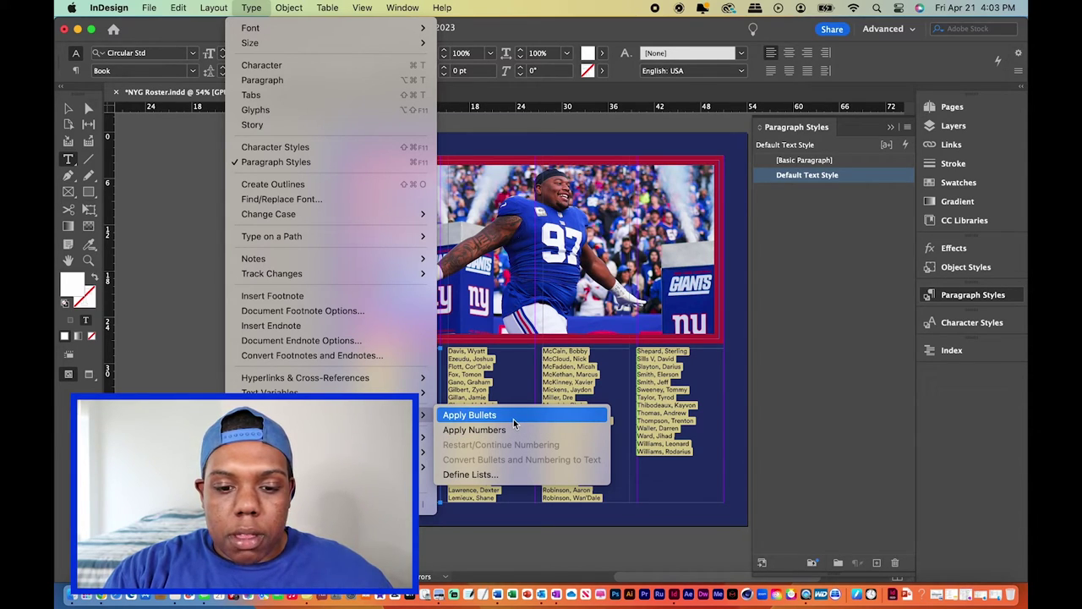
pyautogui.click(513, 415)
pyautogui.click(491, 394)
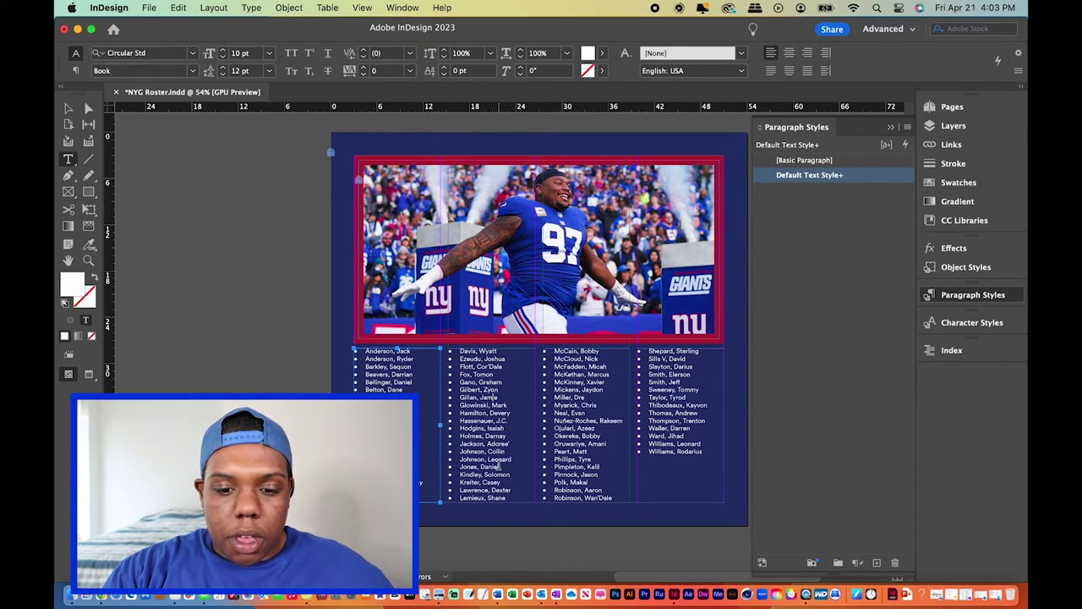
# Select all the roster text, switch the bullets to numbers 1–74, and fit the page in view
pyautogui.scroll(3, 499, 456)
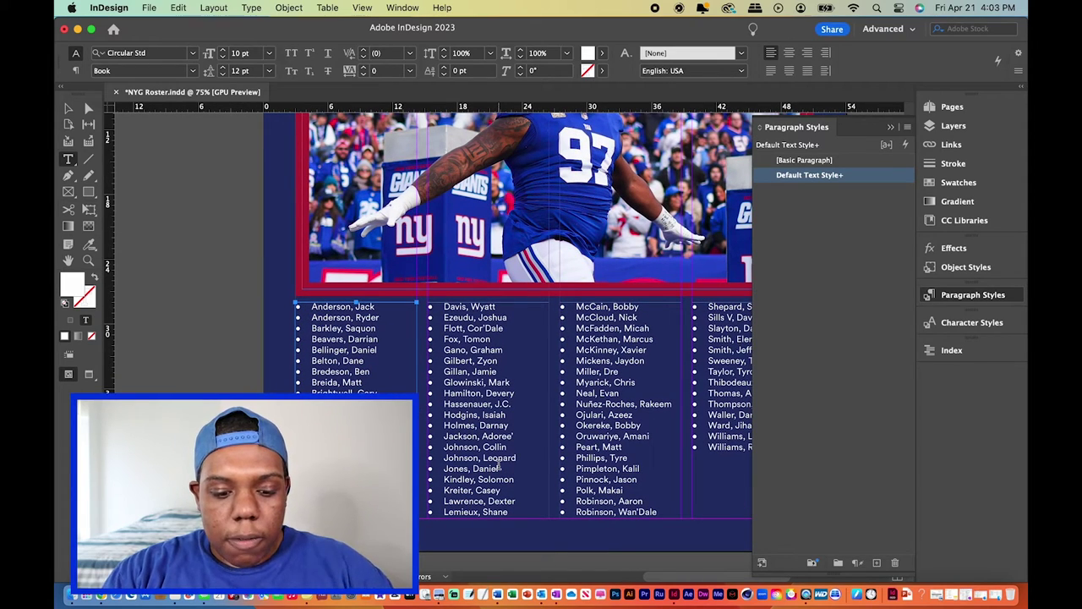
pyautogui.press('super+a')
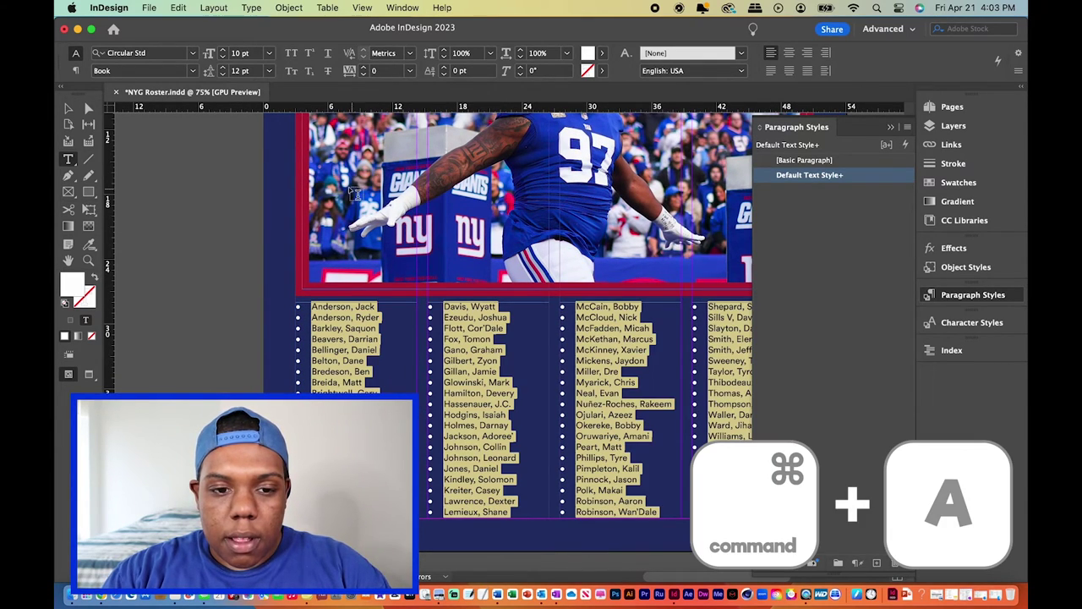
pyautogui.click(250, 10)
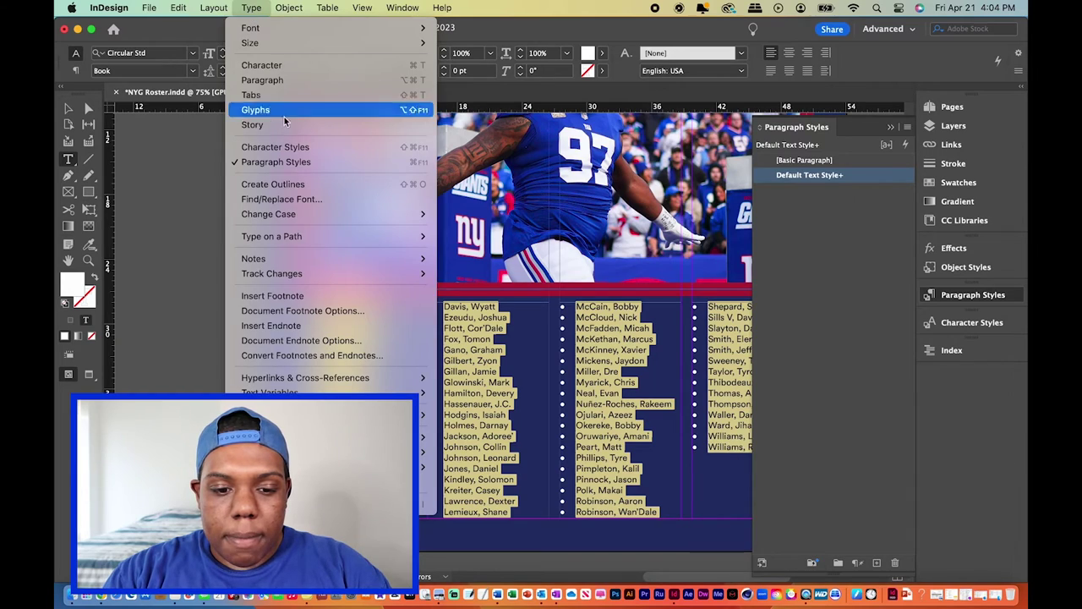
pyautogui.moveTo(338, 414)
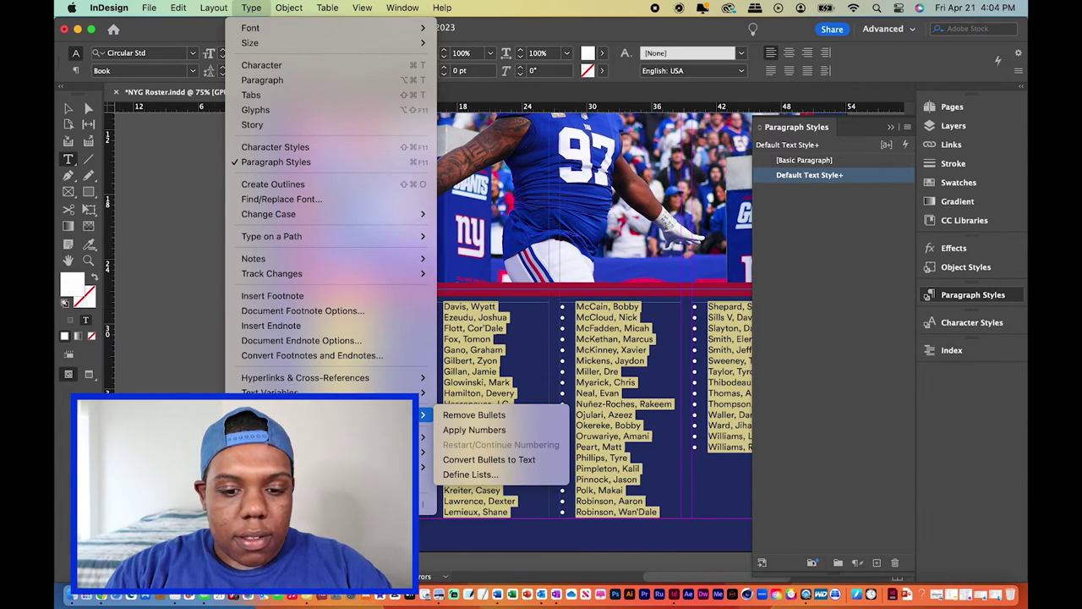
pyautogui.click(470, 431)
pyautogui.press('super+0')
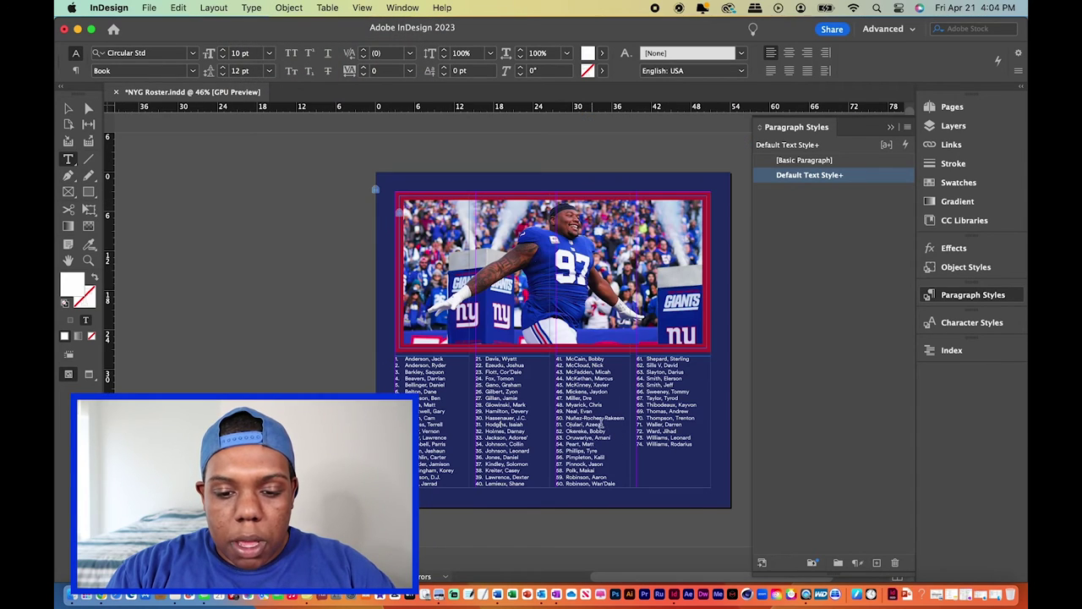
pyautogui.scroll(2, 603, 418)
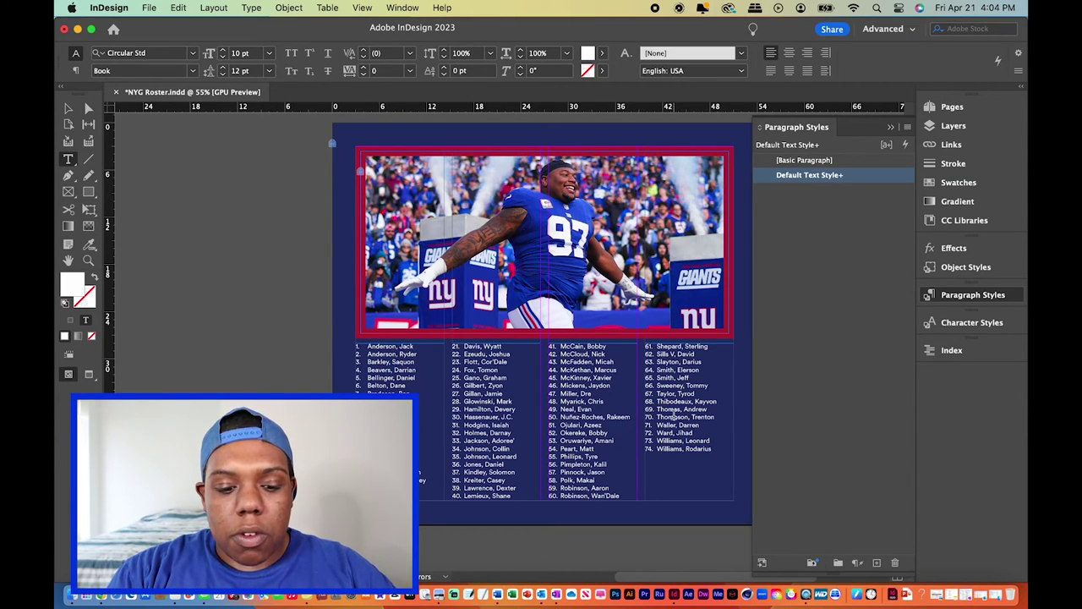
# Select all the roster text and remove its numbering, leaving plain player names in four columns
pyautogui.press('super+a')
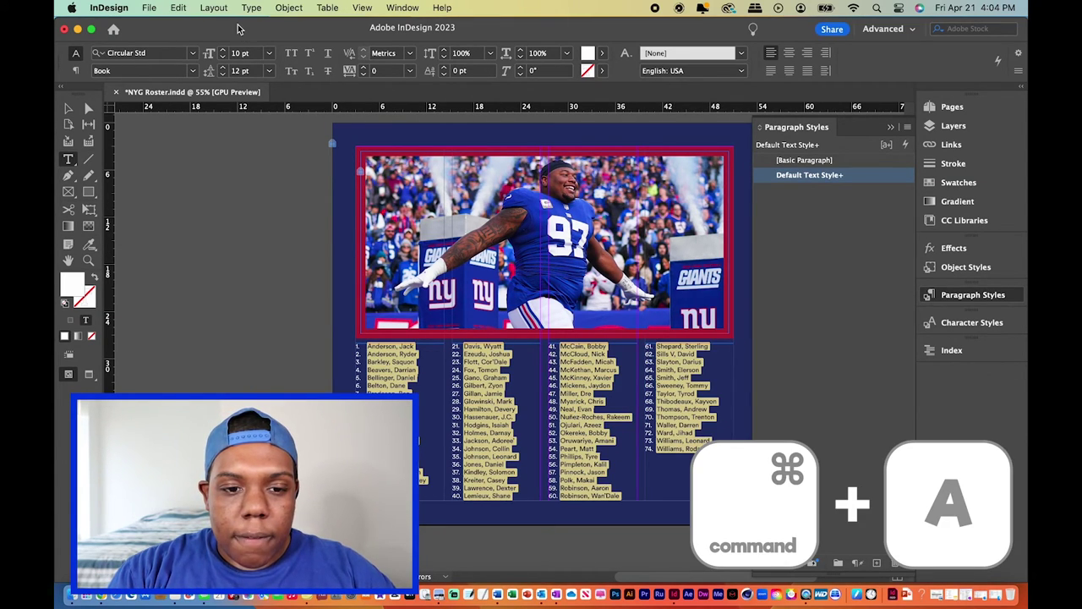
pyautogui.click(252, 9)
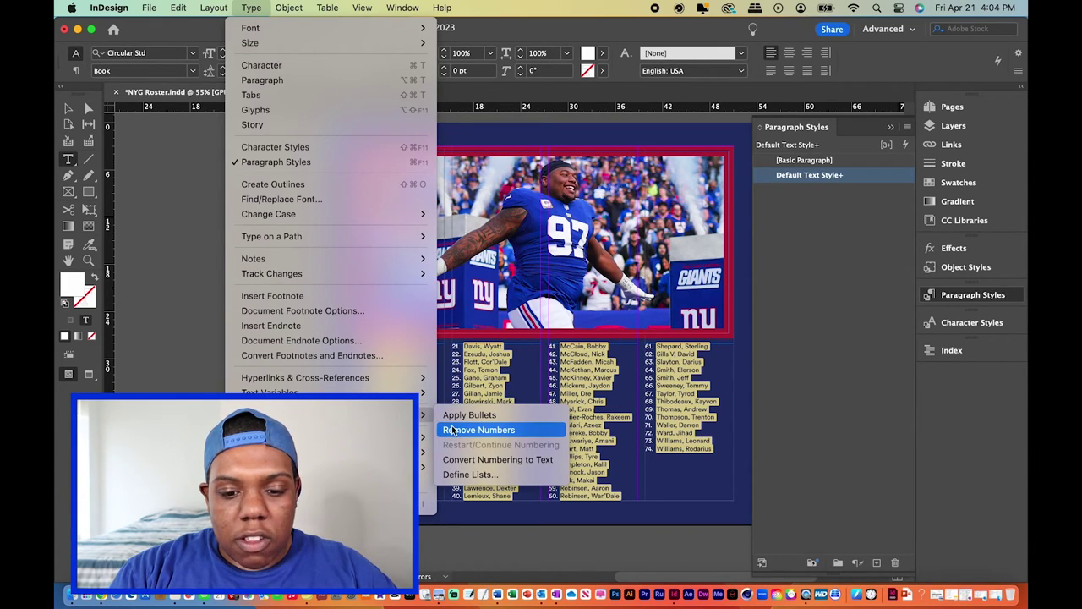
pyautogui.click(457, 431)
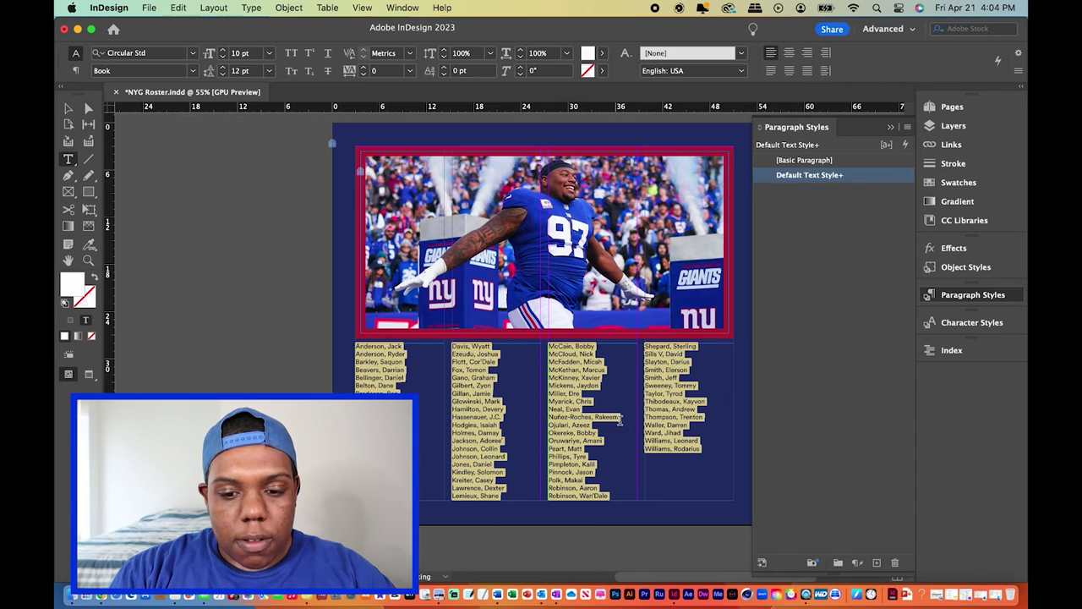